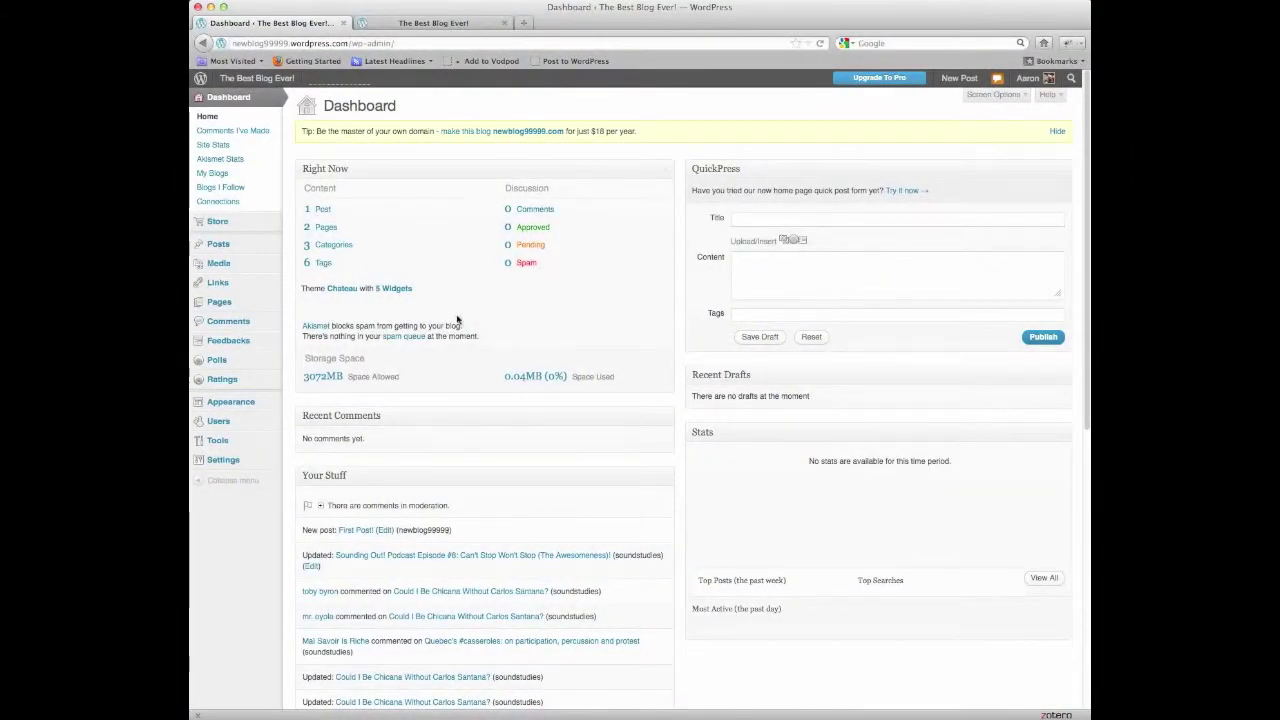
Check the live blog's front page and start a new blank post from the blog's dashboard
{"action": "left_click", "coordinate": [436, 23]}
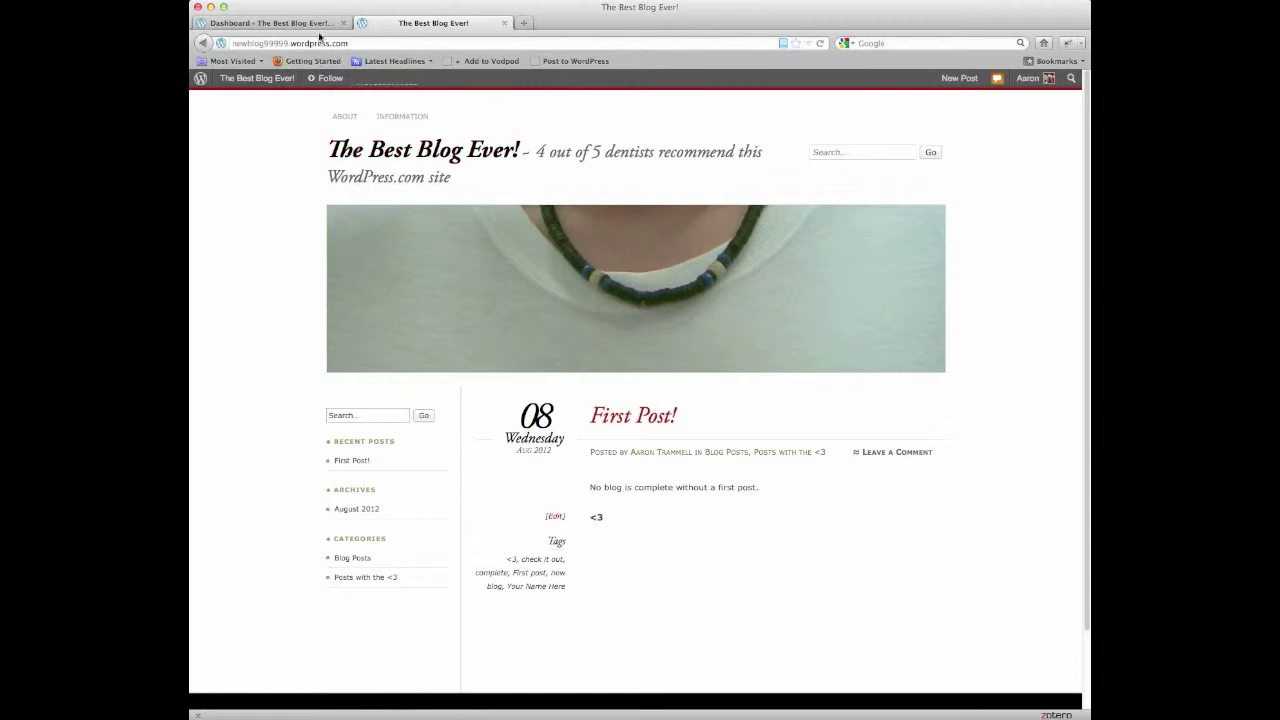
{"action": "left_click", "coordinate": [309, 24]}
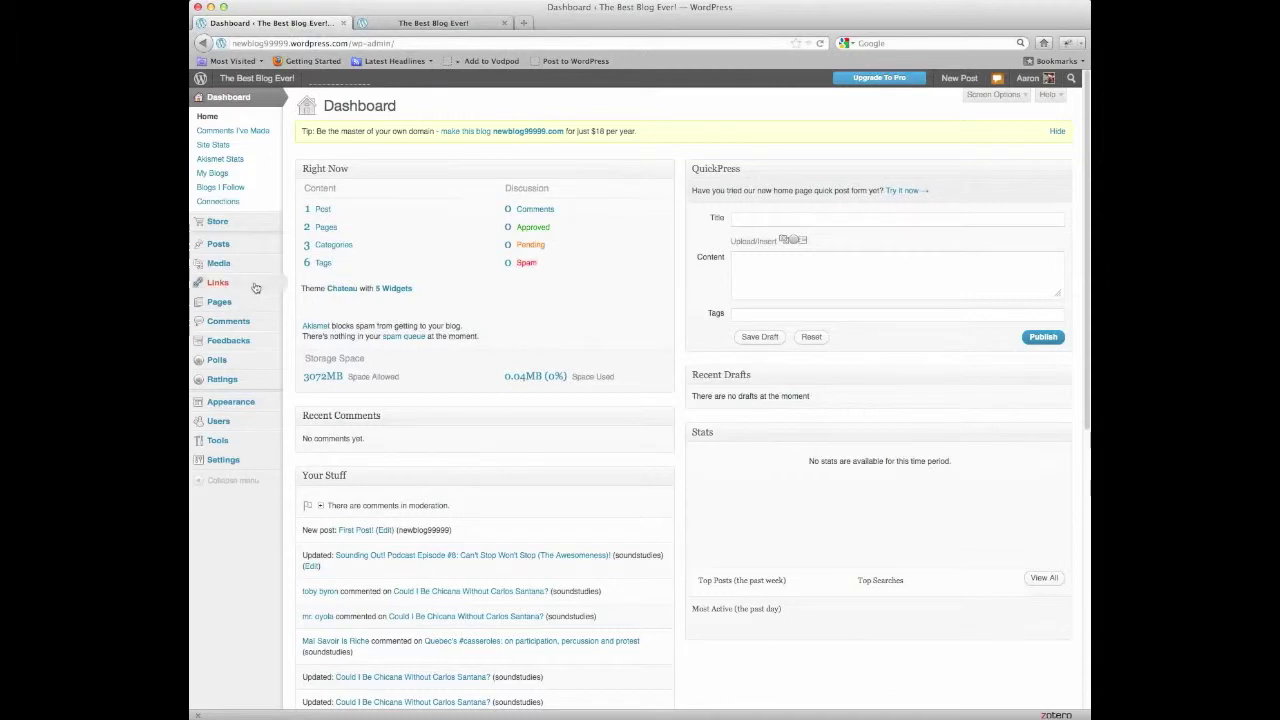
{"action": "mouse_move", "coordinate": [217, 244]}
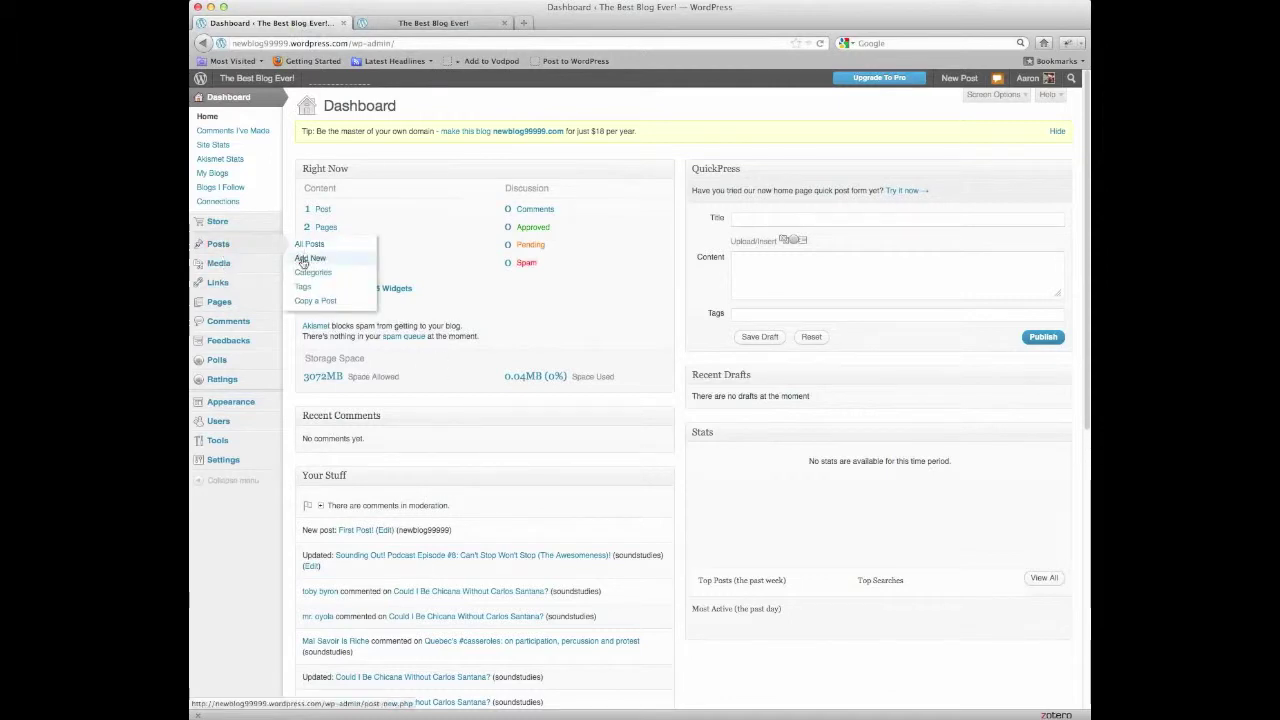
{"action": "left_click", "coordinate": [334, 262]}
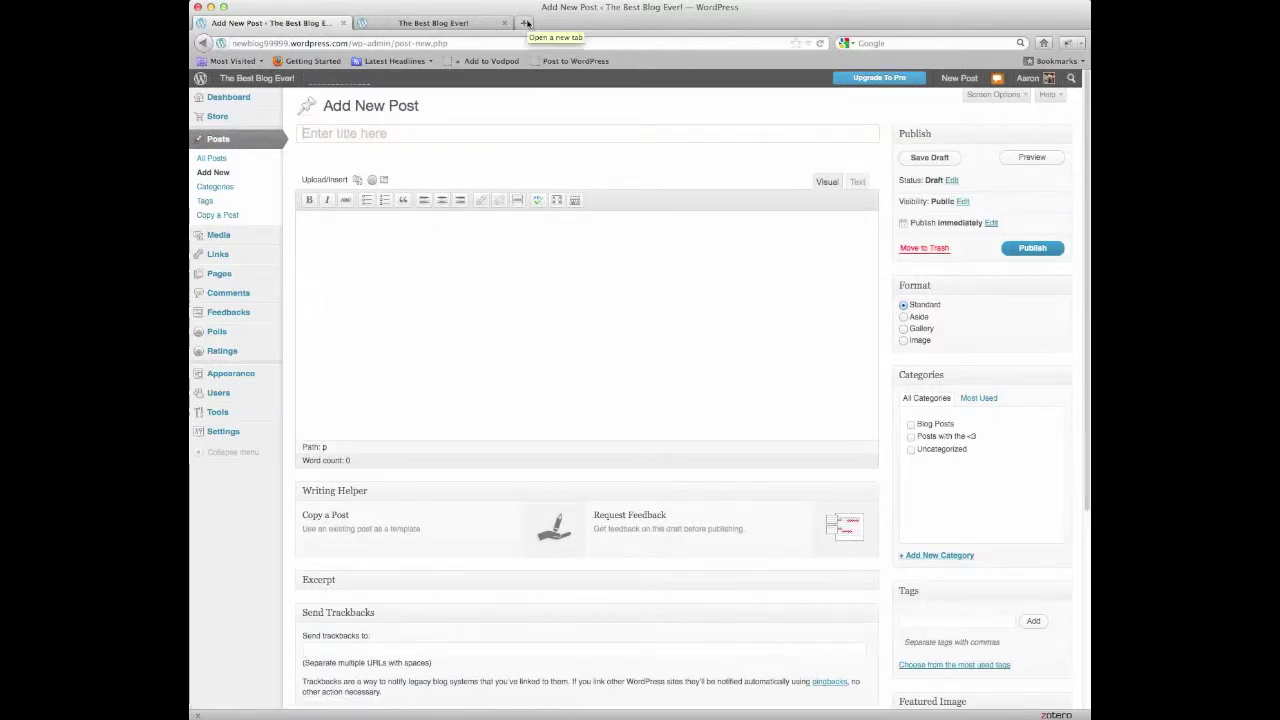
{"action": "left_click", "coordinate": [527, 22]}
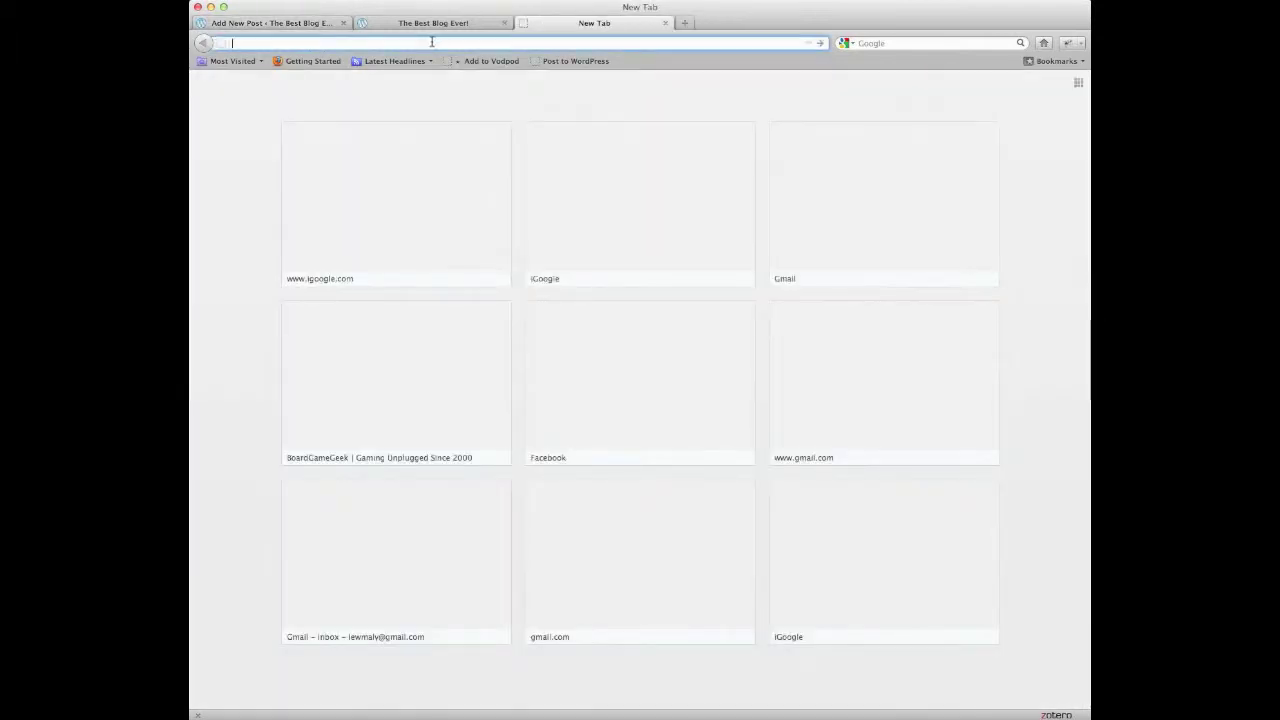
{"action": "type", "text": "www.youtube."}
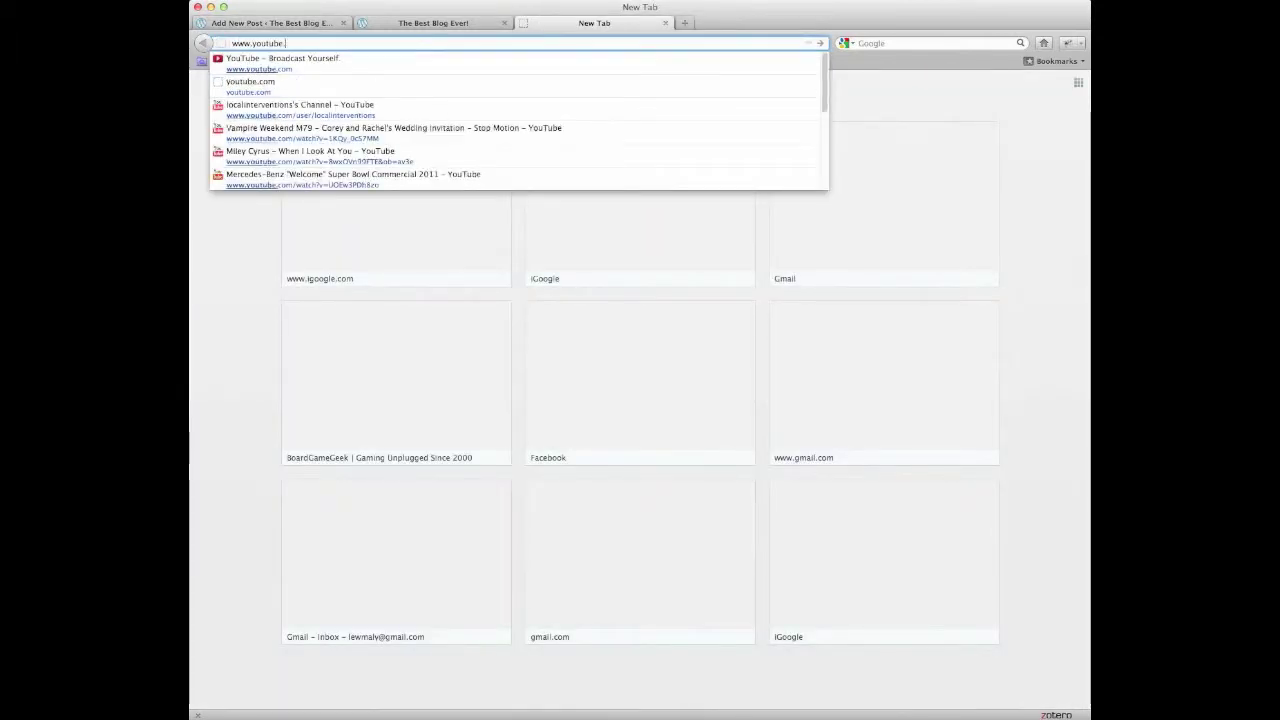
{"action": "type", "text": "com"}
{"action": "key", "text": "Return"}
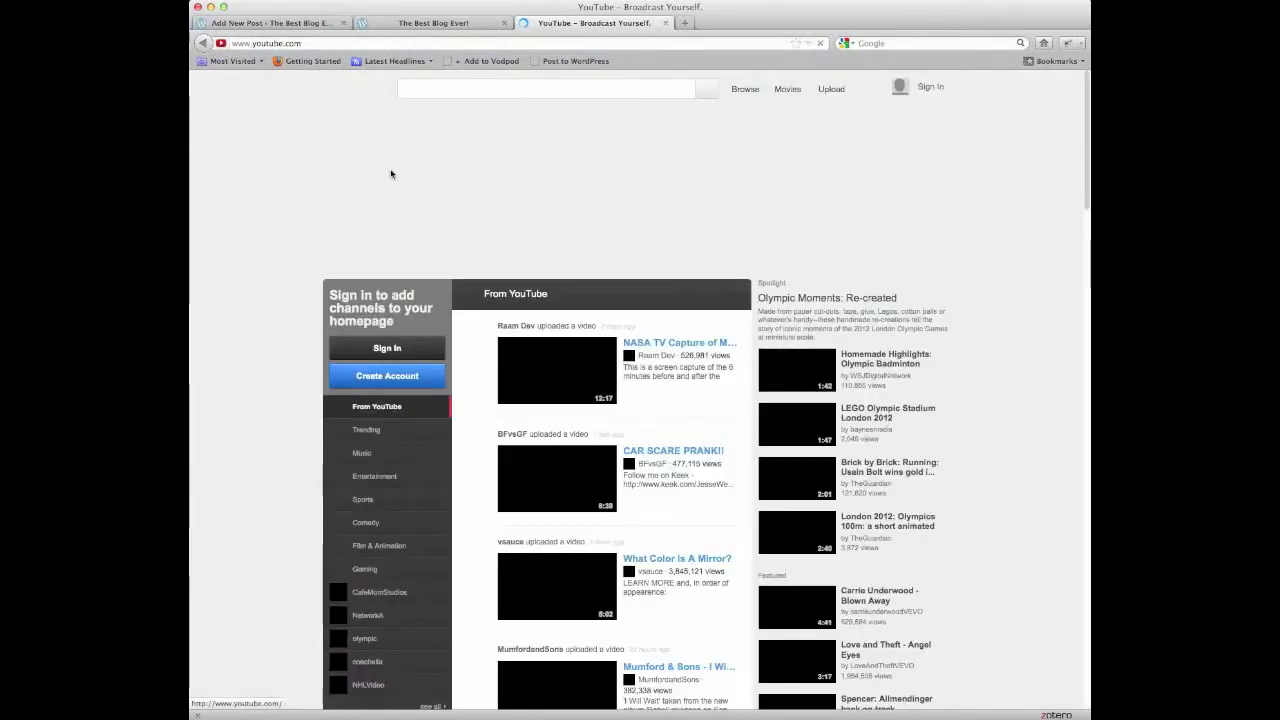
Search YouTube for "99 red balloons" and open the video "99 red ballons - Nena"
{"action": "left_click", "coordinate": [467, 91]}
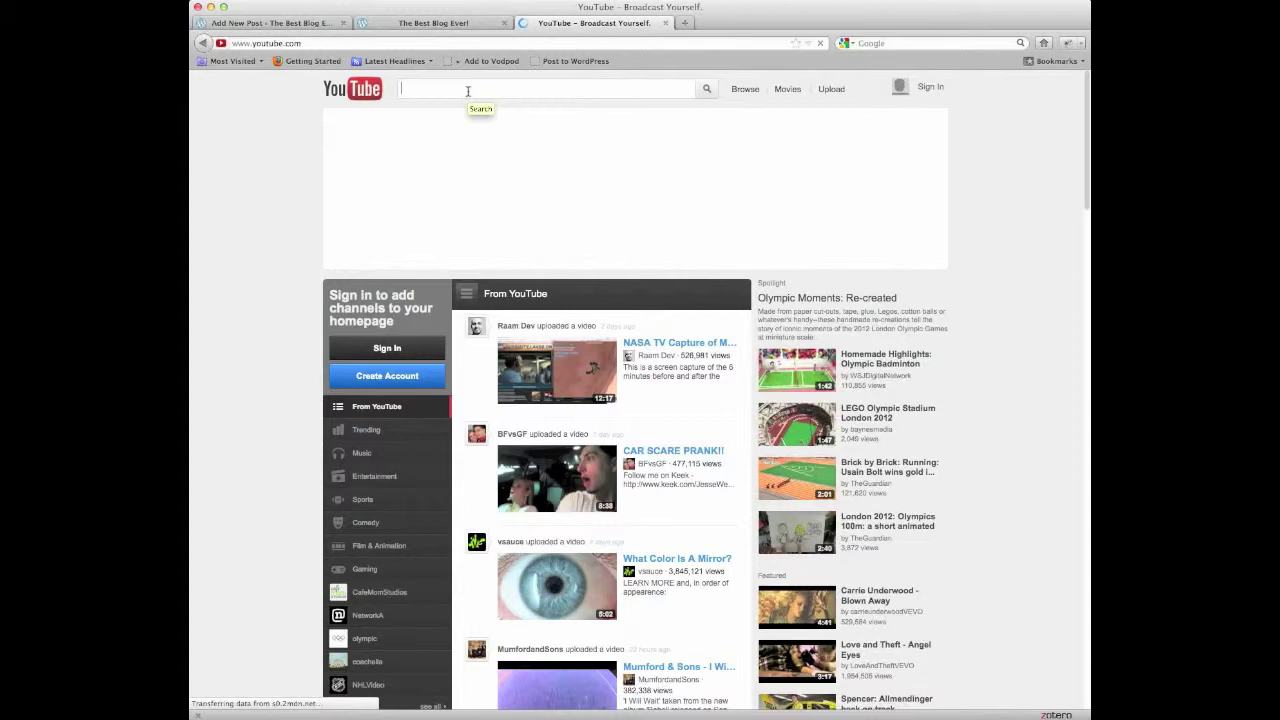
{"action": "type", "text": "99 red"}
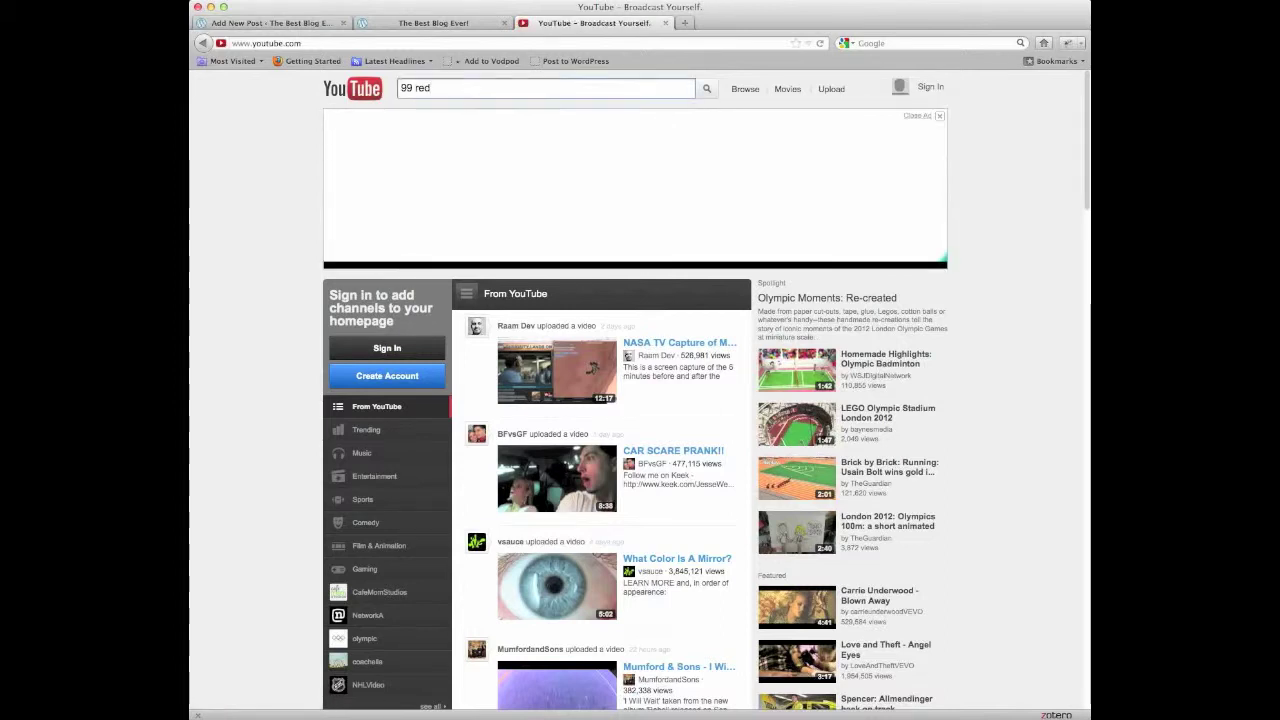
{"action": "type", "text": " ball"}
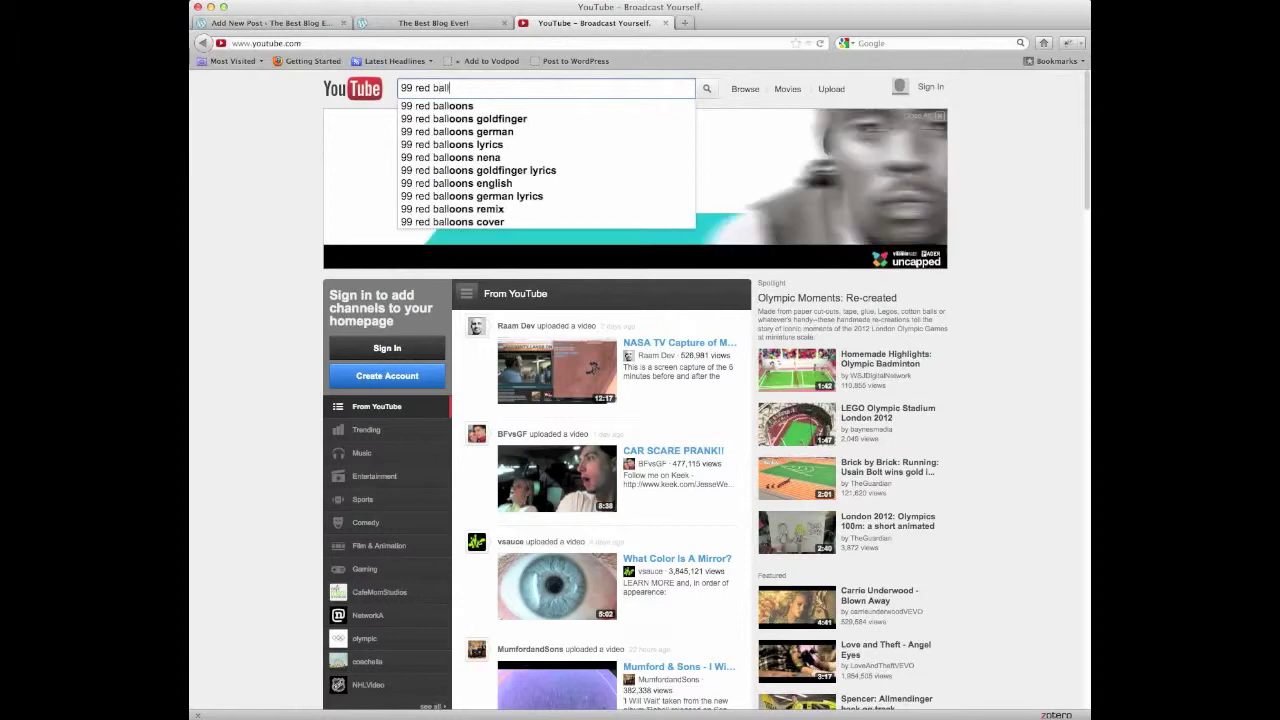
{"action": "type", "text": "oons"}
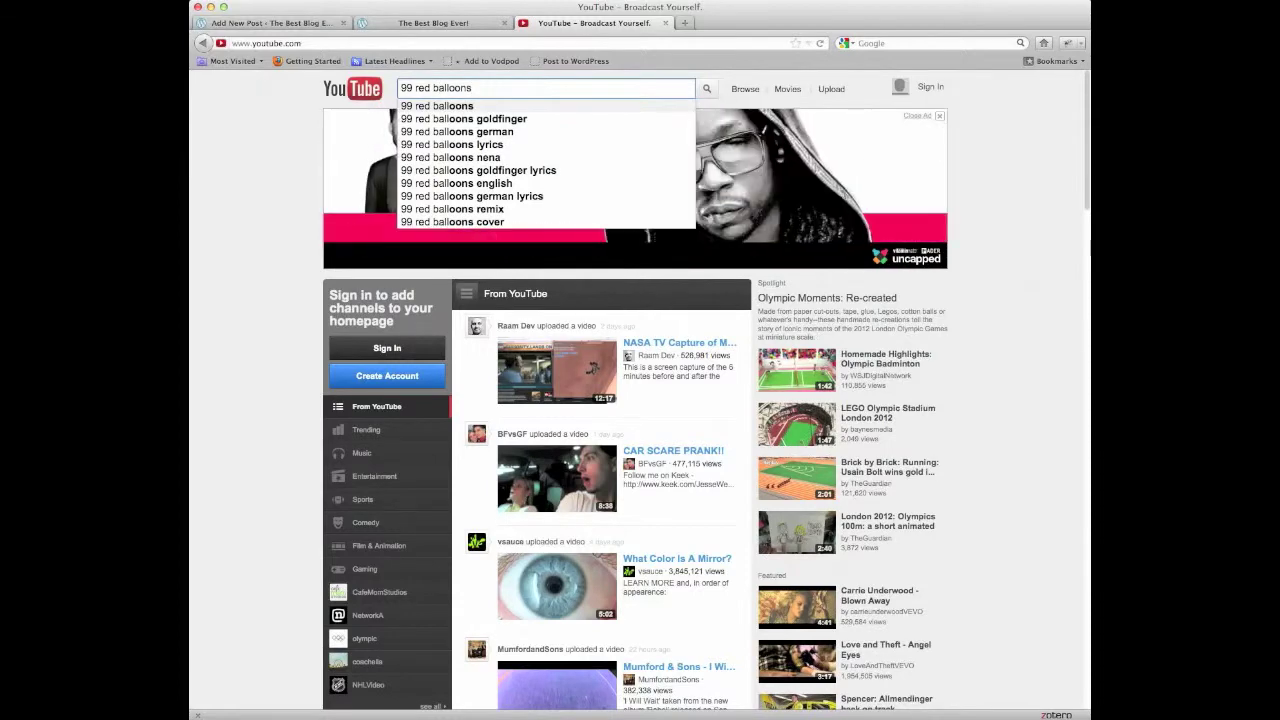
{"action": "key", "text": "Return"}
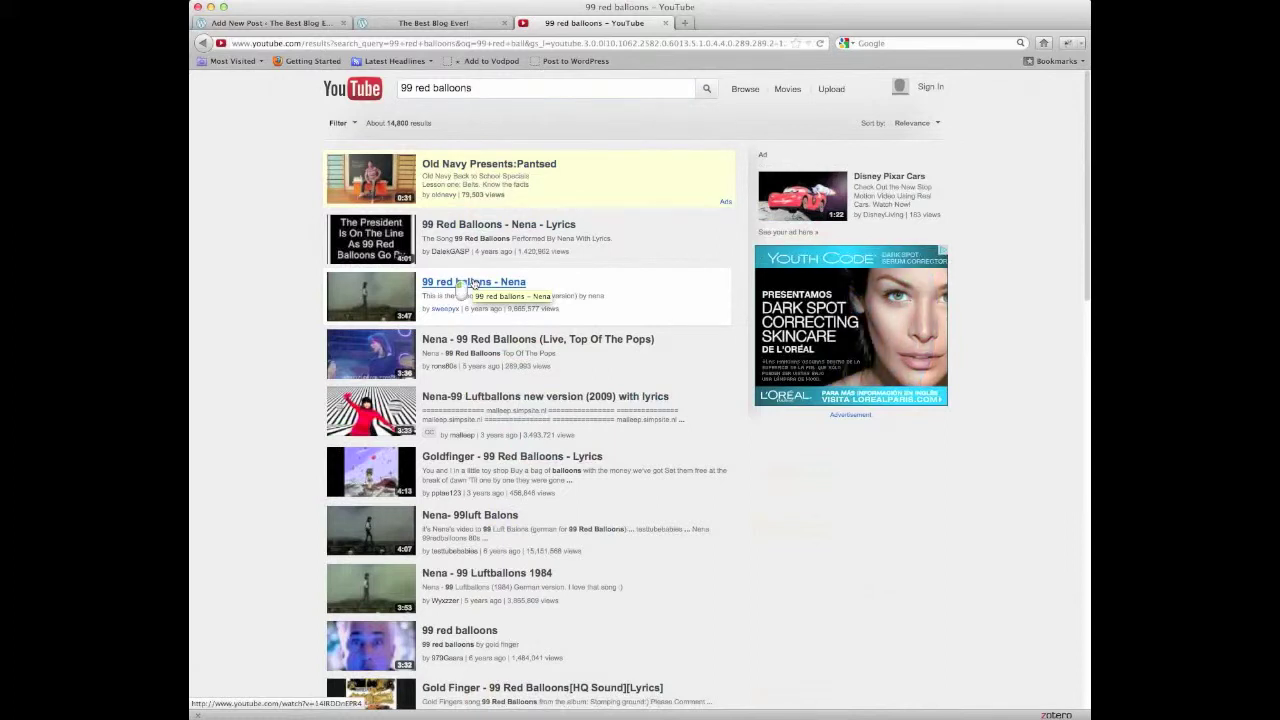
{"action": "left_click", "coordinate": [475, 284]}
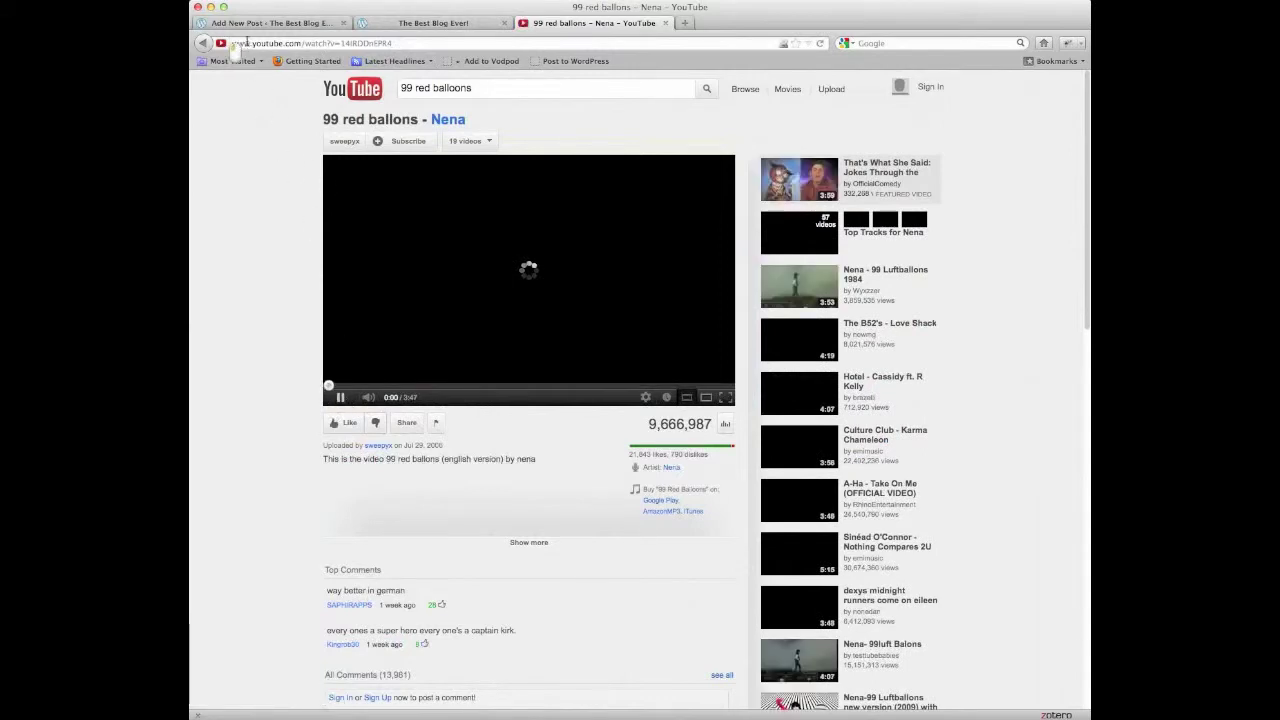
Copy the full web address of the opened Nena video
{"action": "left_click", "coordinate": [230, 44]}
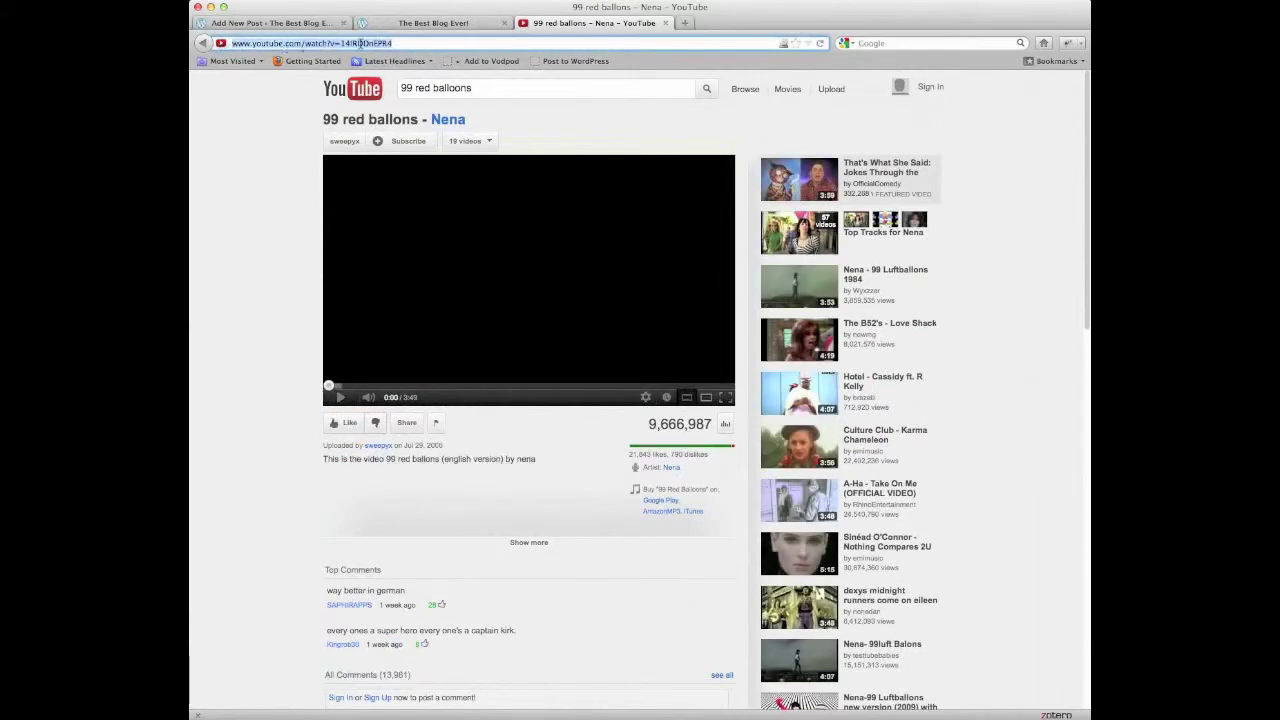
{"action": "right_click", "coordinate": [266, 46]}
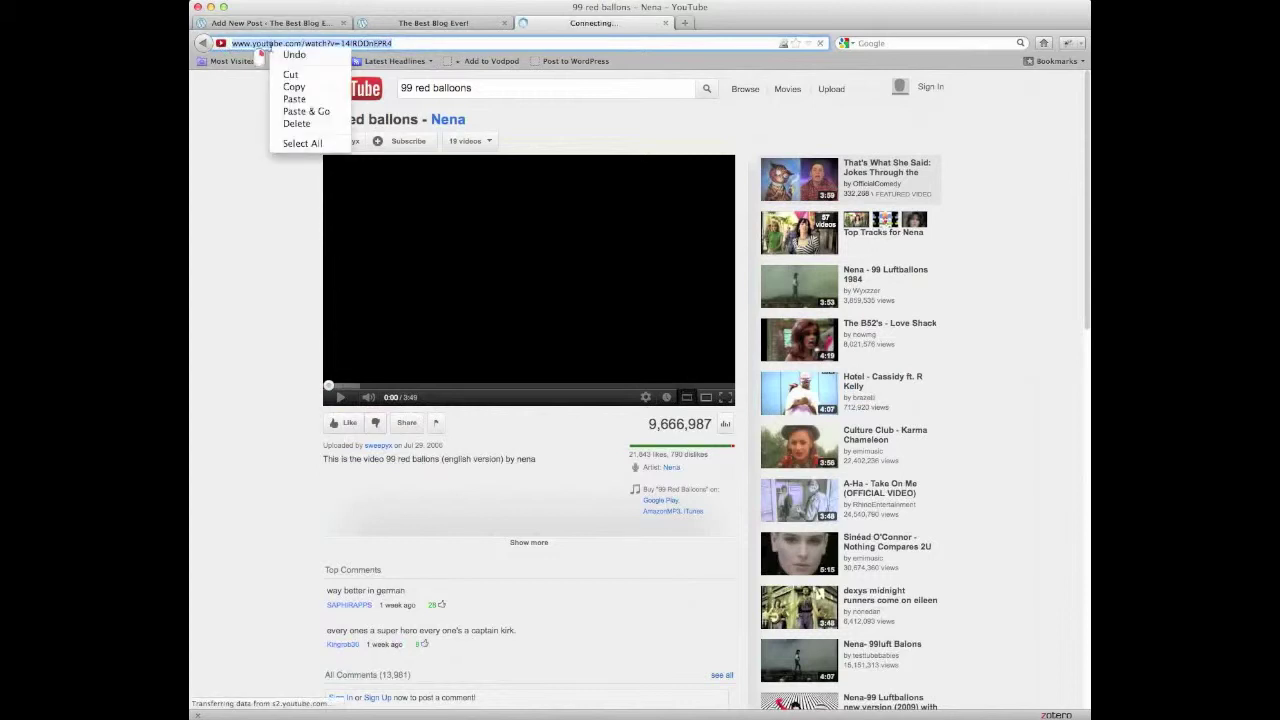
{"action": "left_click", "coordinate": [307, 90]}
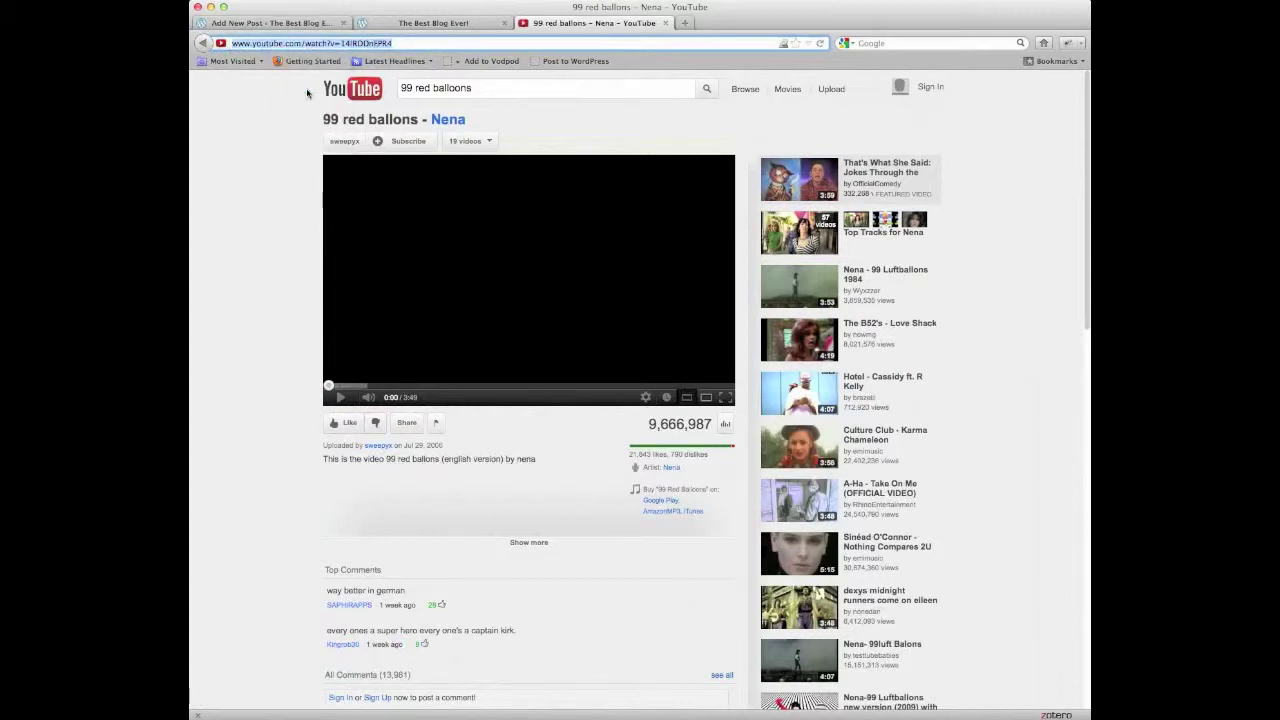
Return to the new WordPress post and title it "99 Red Ballons"
{"action": "left_click", "coordinate": [285, 23]}
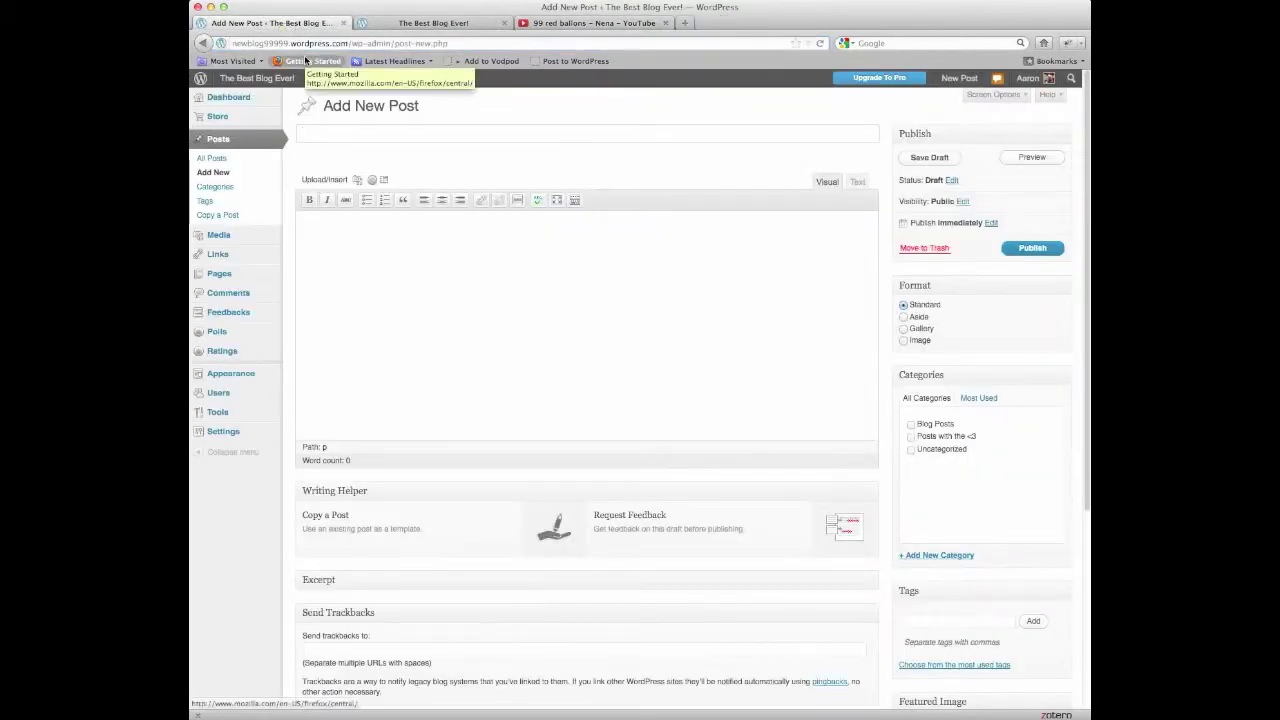
{"action": "type", "text": "99 Red"}
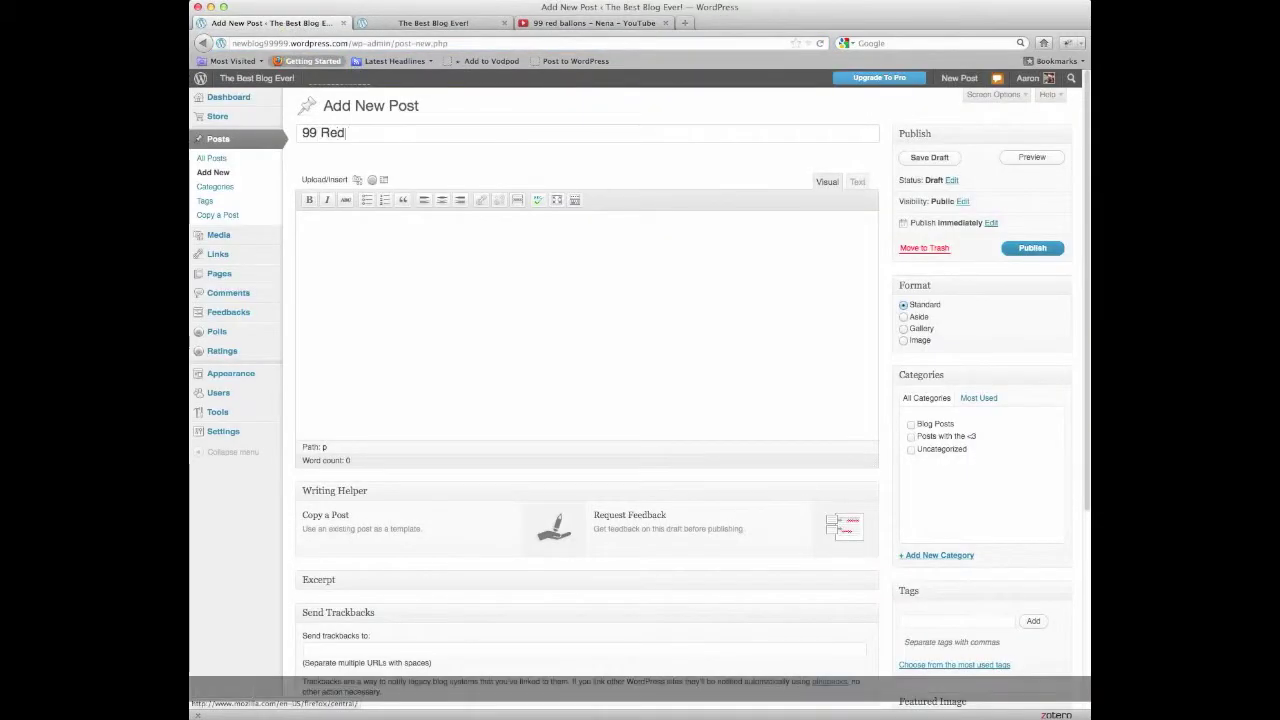
{"action": "type", "text": " Ball"}
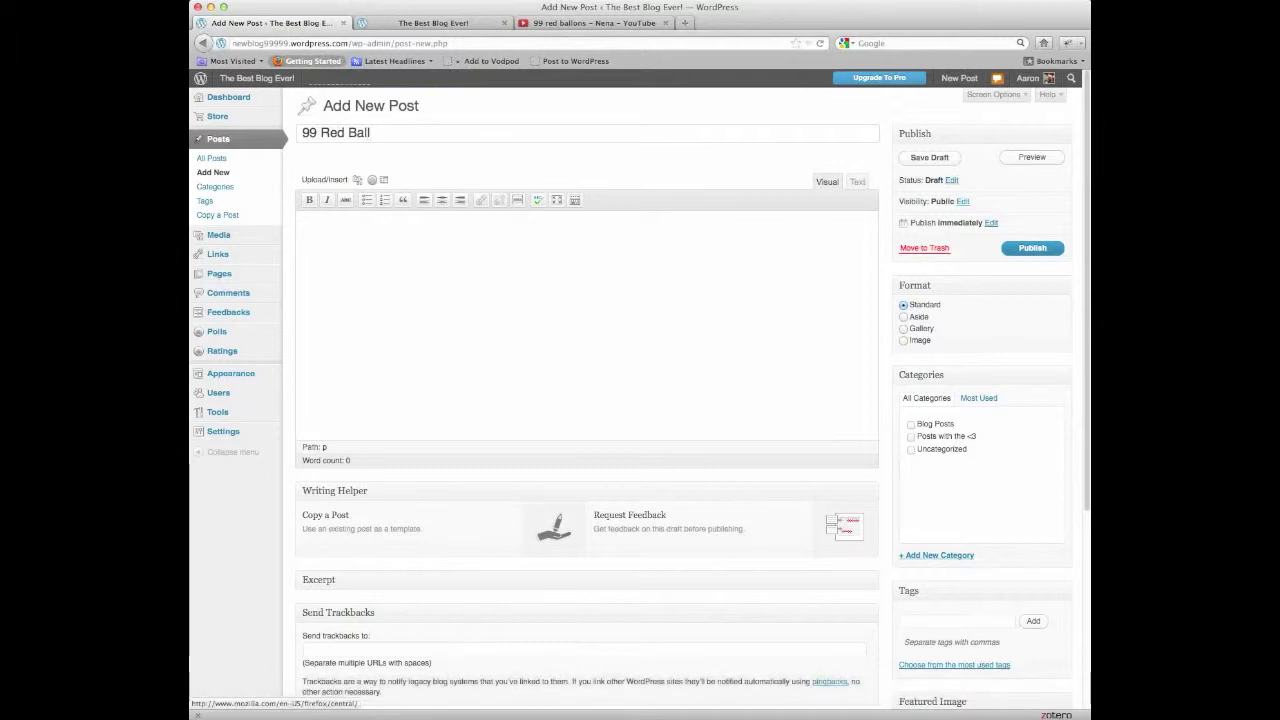
{"action": "type", "text": "ons"}
Insert the copied YouTube address into the post body as audio/video media from a URL
{"action": "left_click", "coordinate": [372, 286]}
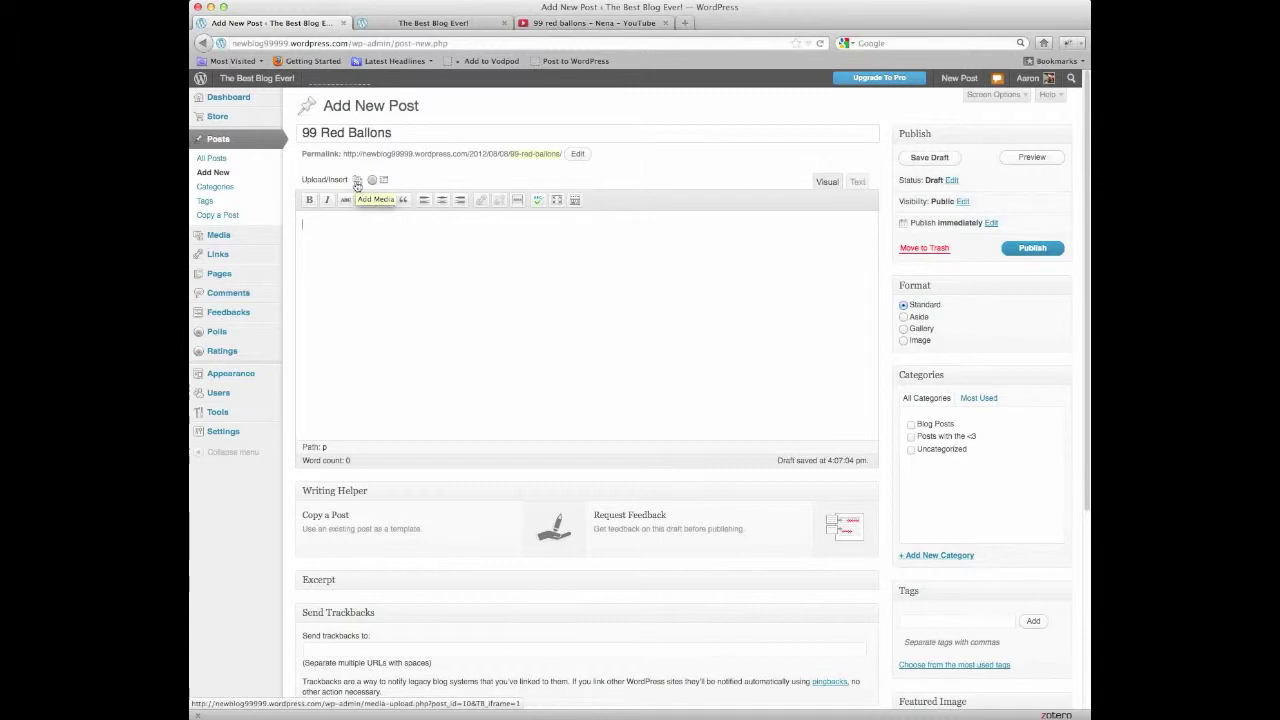
{"action": "left_click", "coordinate": [357, 182]}
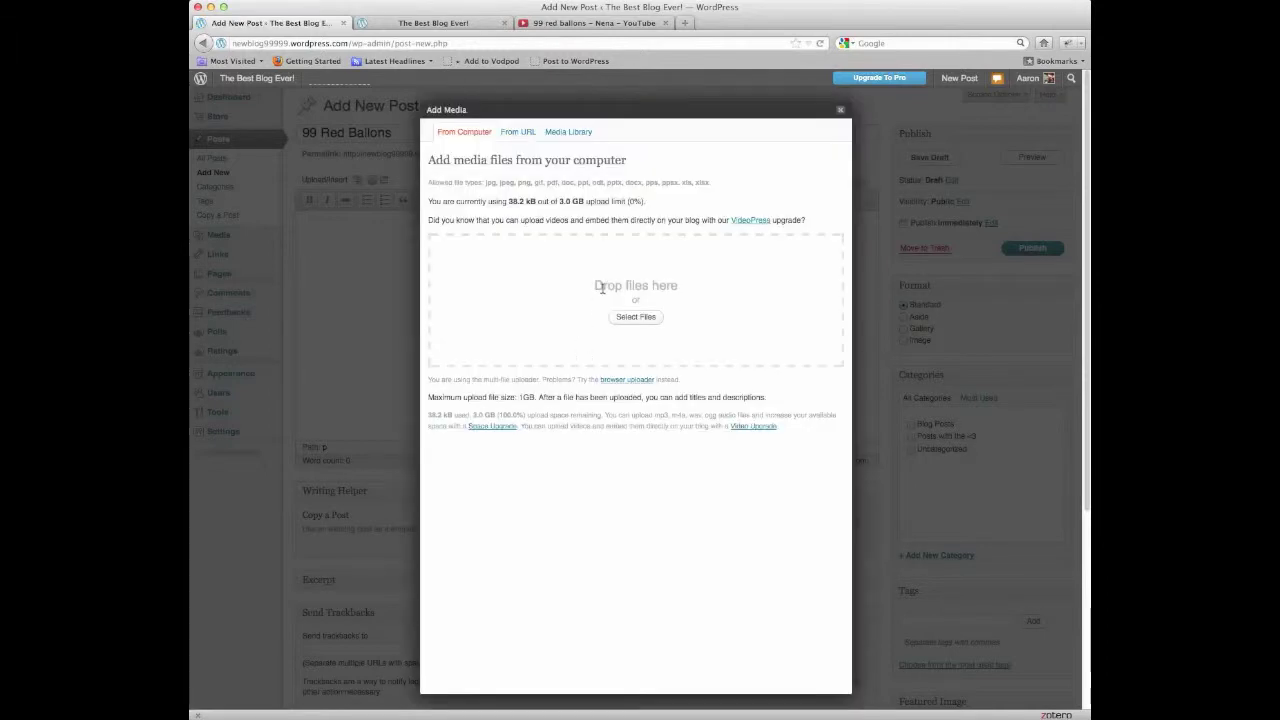
{"action": "left_click", "coordinate": [519, 133]}
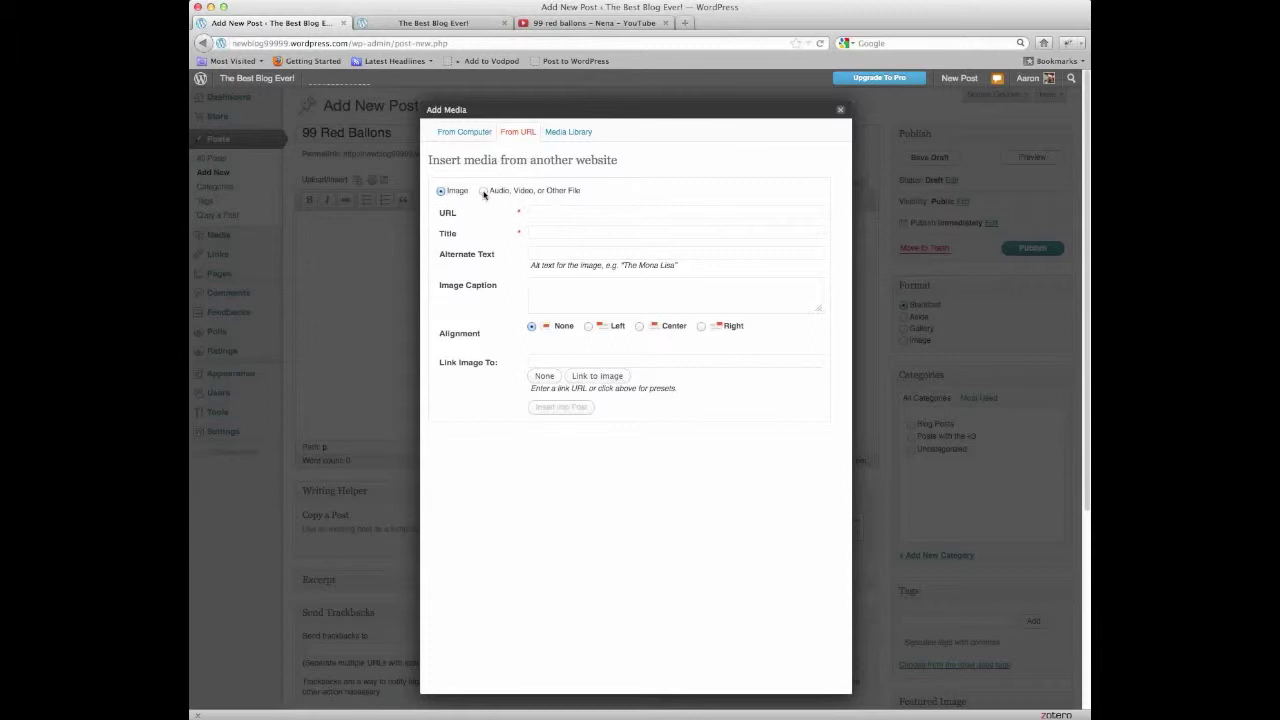
{"action": "left_click", "coordinate": [484, 191]}
{"action": "left_click", "coordinate": [544, 213]}
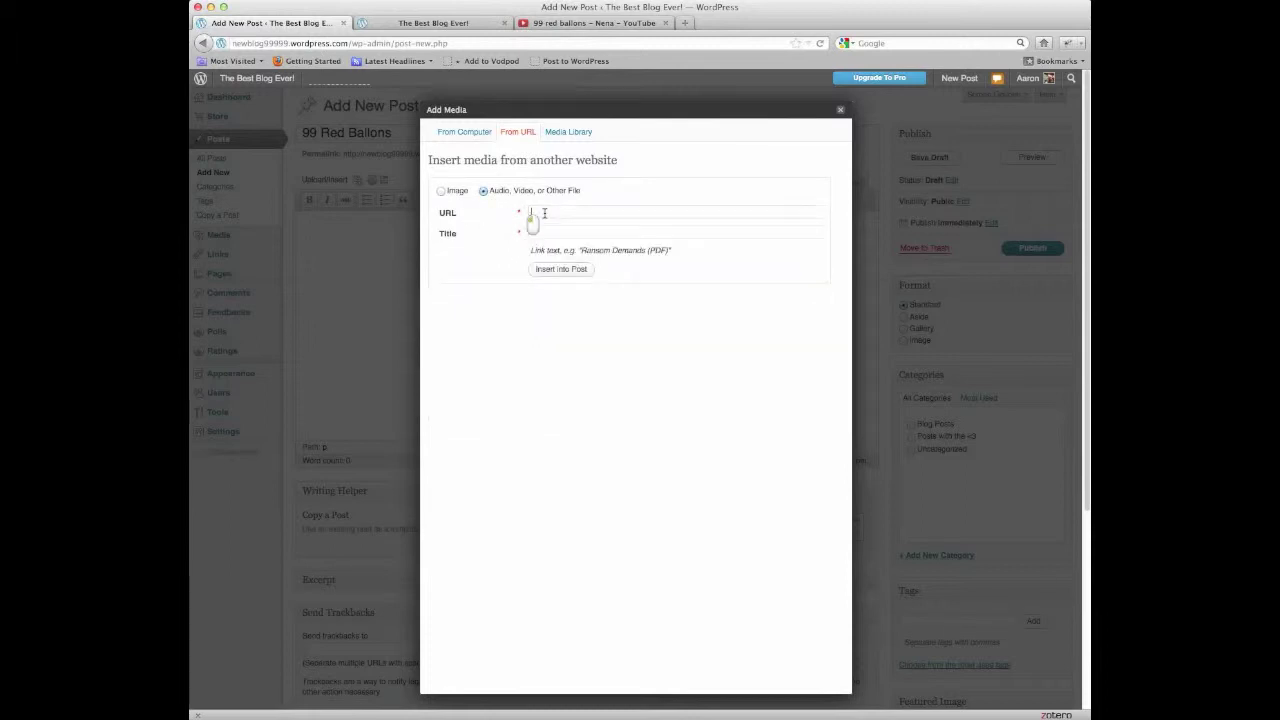
{"action": "key", "text": "super+v"}
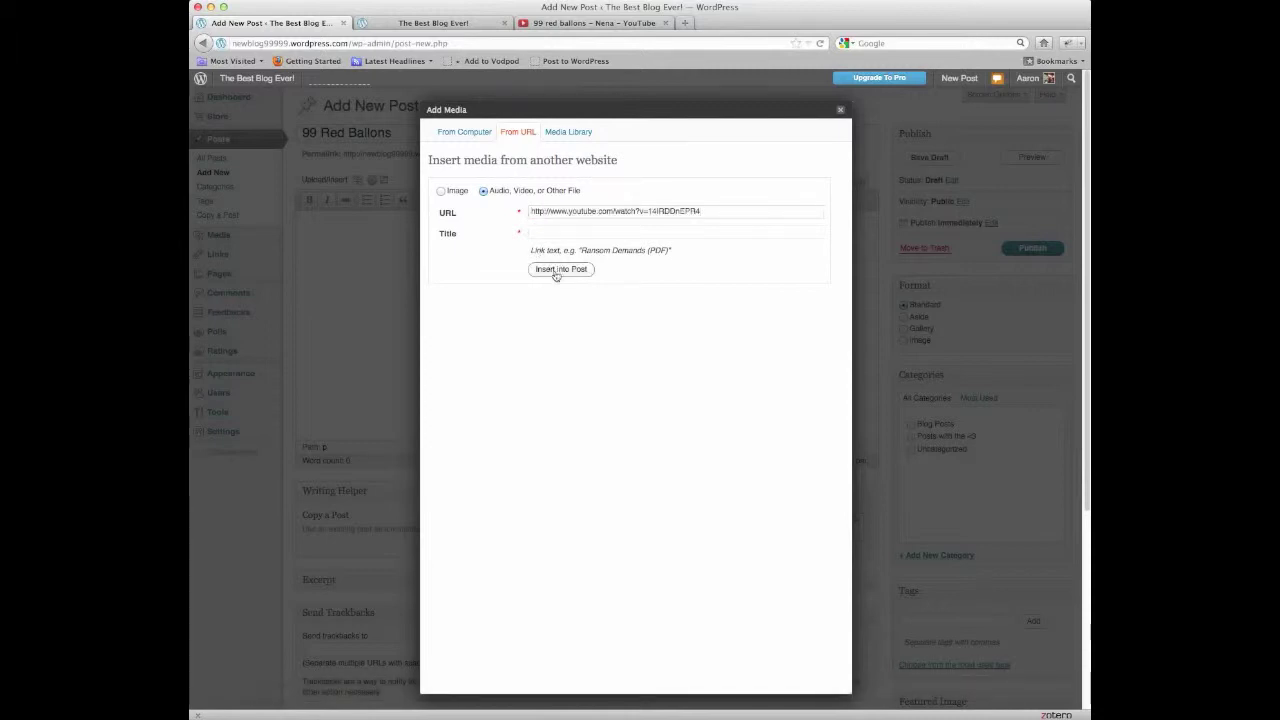
{"action": "left_click", "coordinate": [558, 270]}
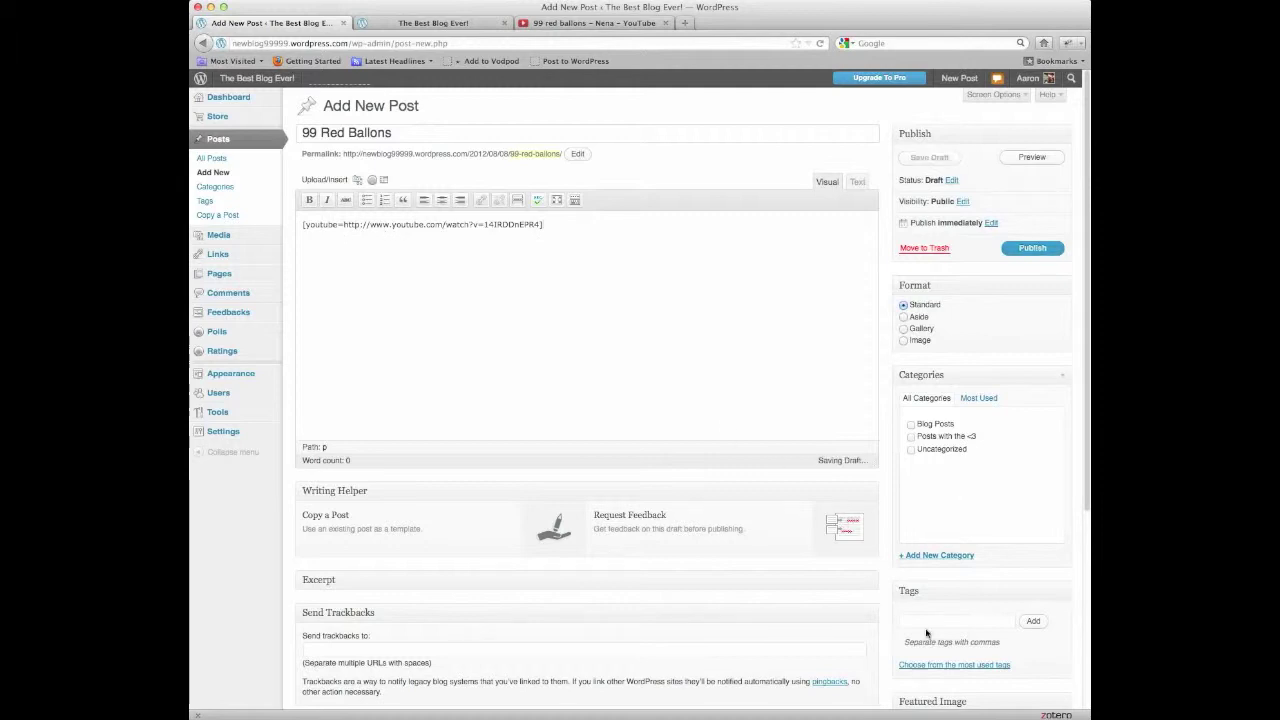
Assign the post to the Blog Posts category and add the tags song, music video and nena
{"action": "left_click", "coordinate": [911, 425]}
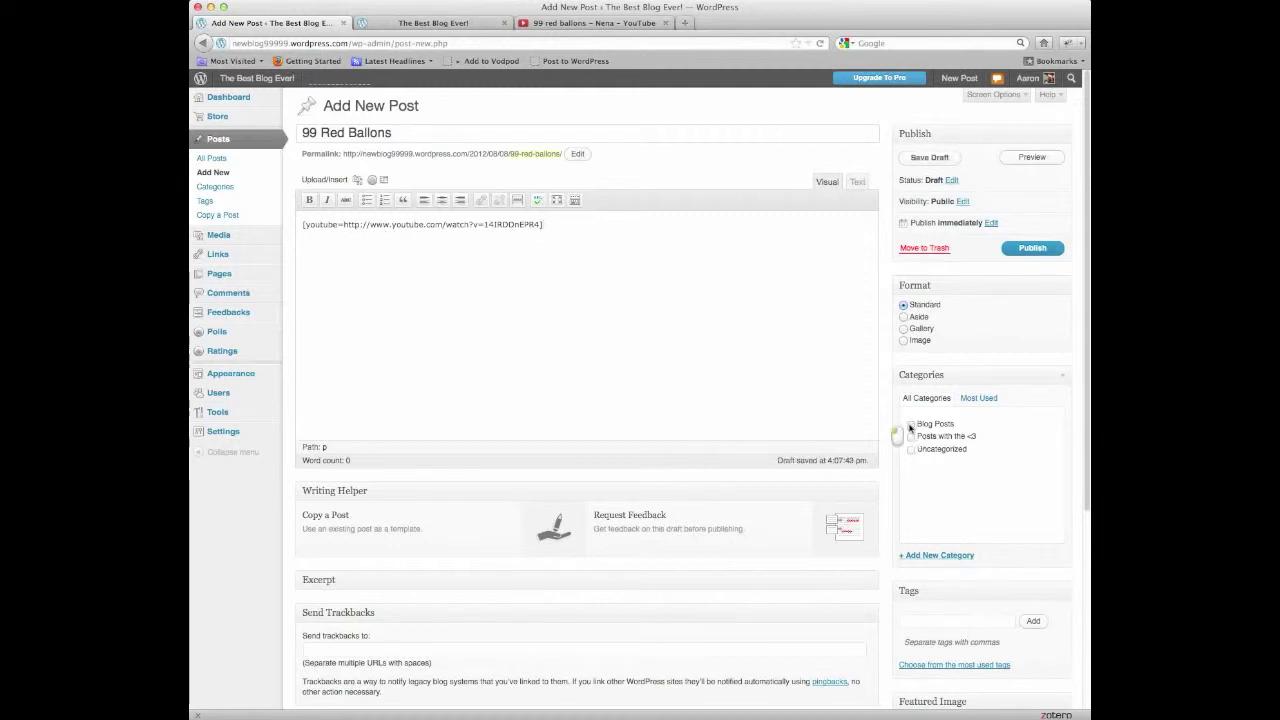
{"action": "left_click", "coordinate": [958, 622]}
{"action": "type", "text": "song"}
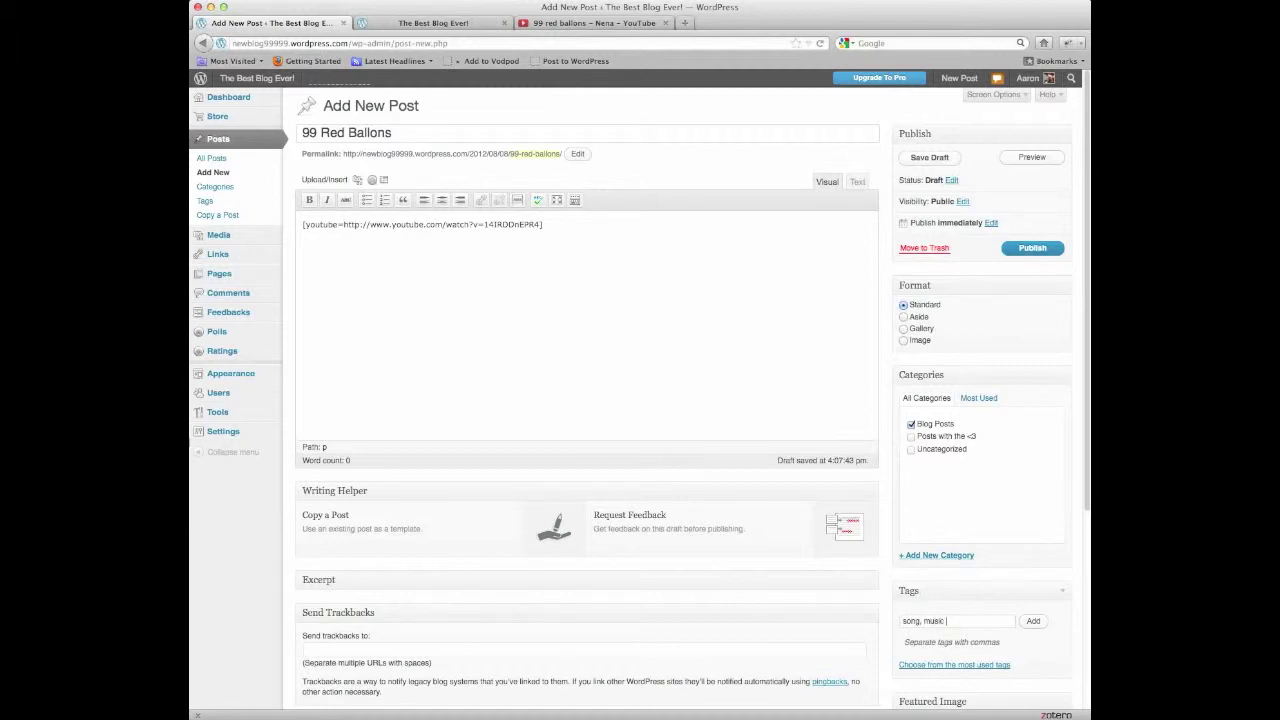
{"action": "type", "text": ", music video, nena"}
{"action": "left_click", "coordinate": [1034, 622]}
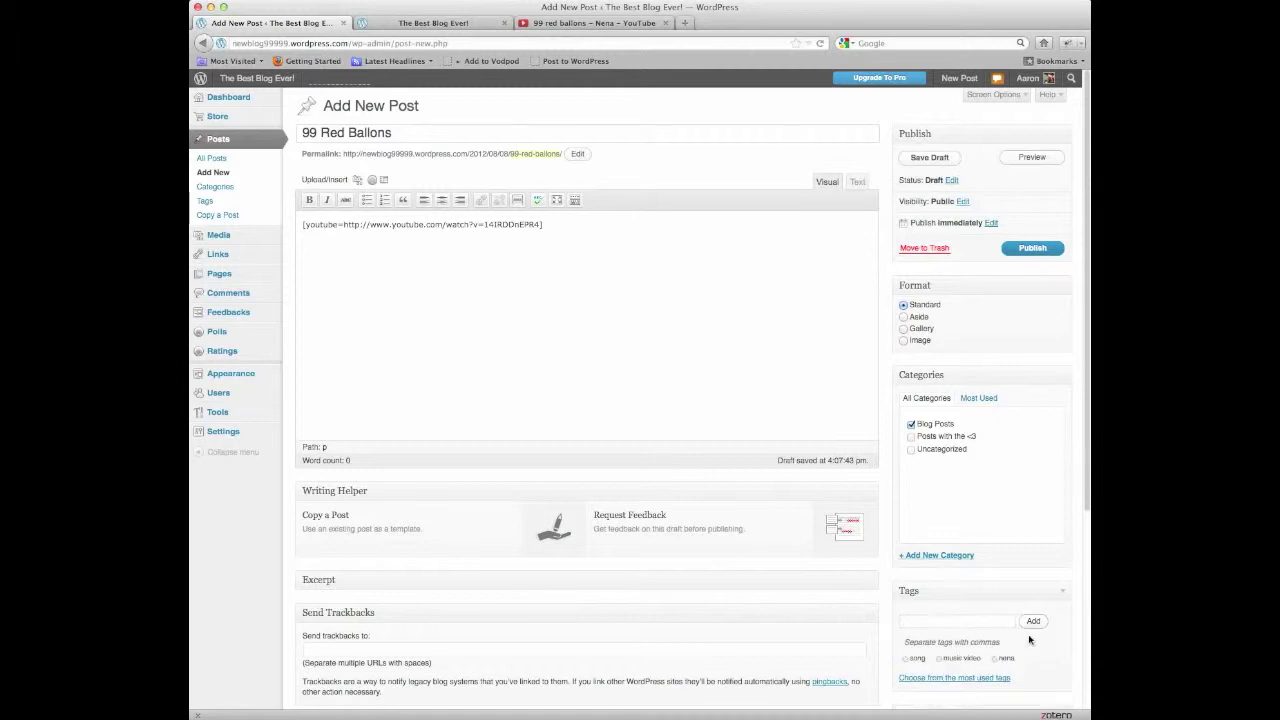
Publish the 99 Red Ballons post and leave the editor for the blog site
{"action": "left_click", "coordinate": [1036, 246]}
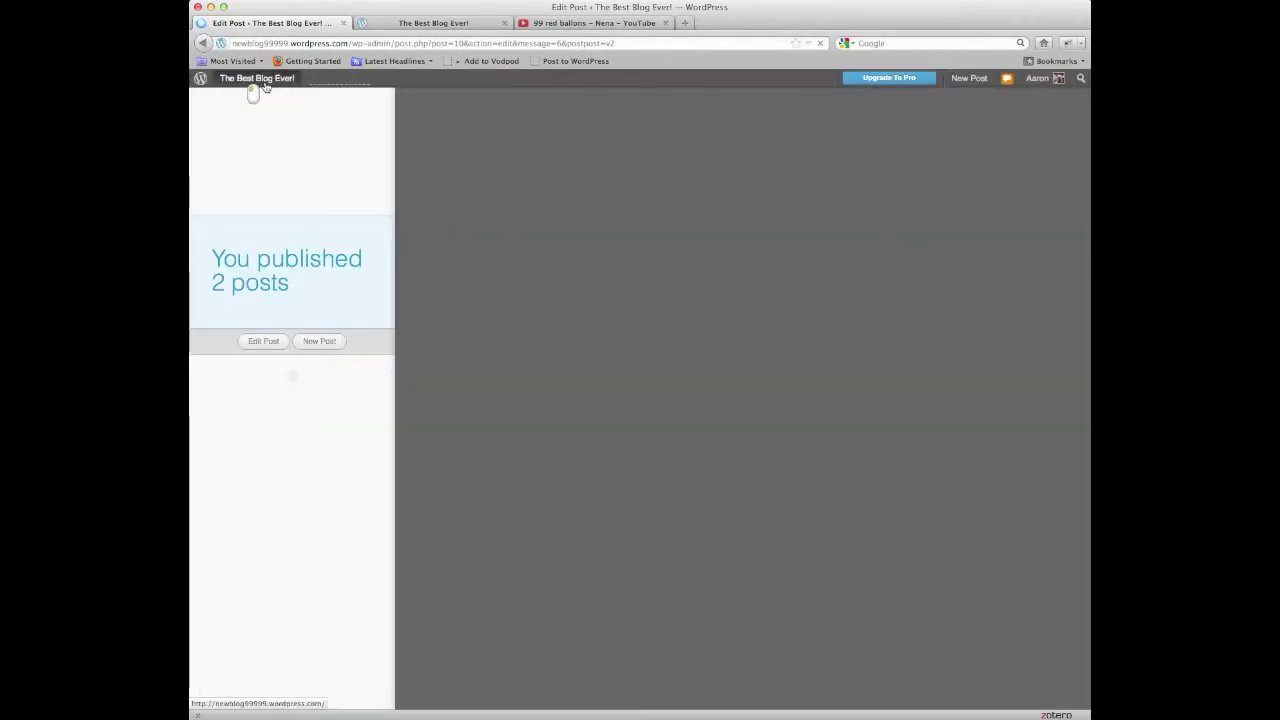
{"action": "mouse_move", "coordinate": [290, 80]}
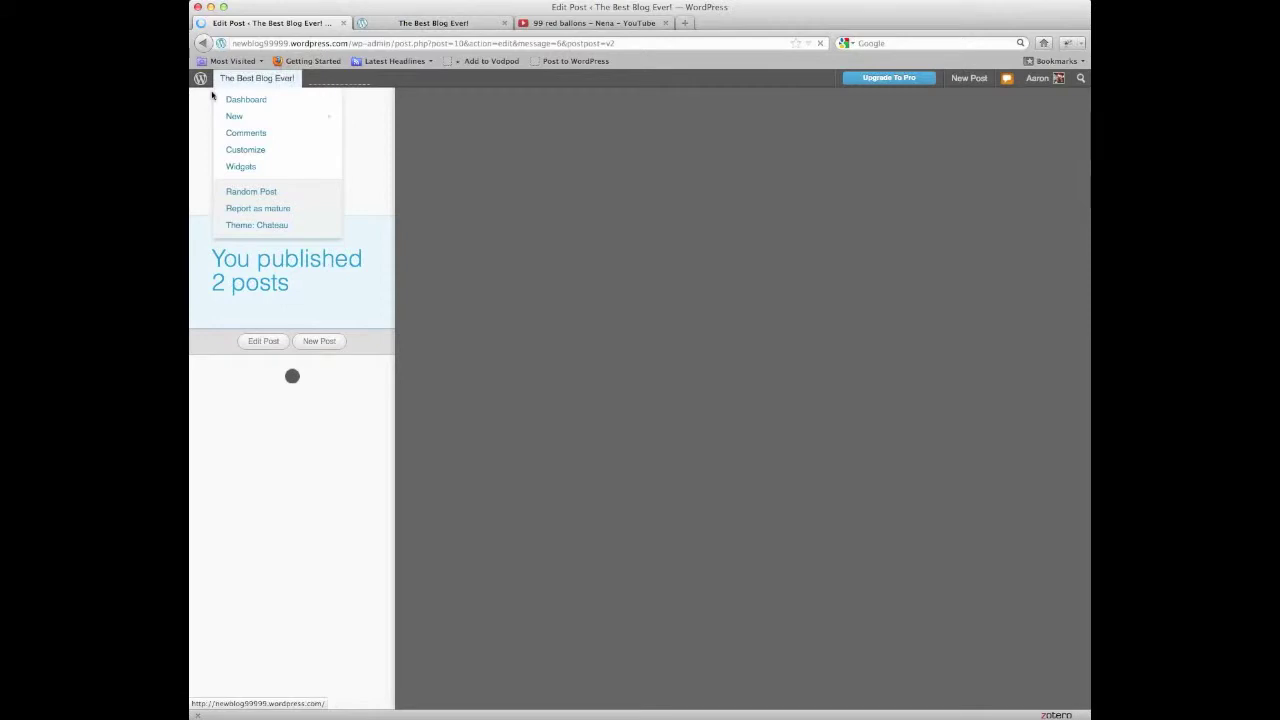
{"action": "left_click", "coordinate": [255, 101]}
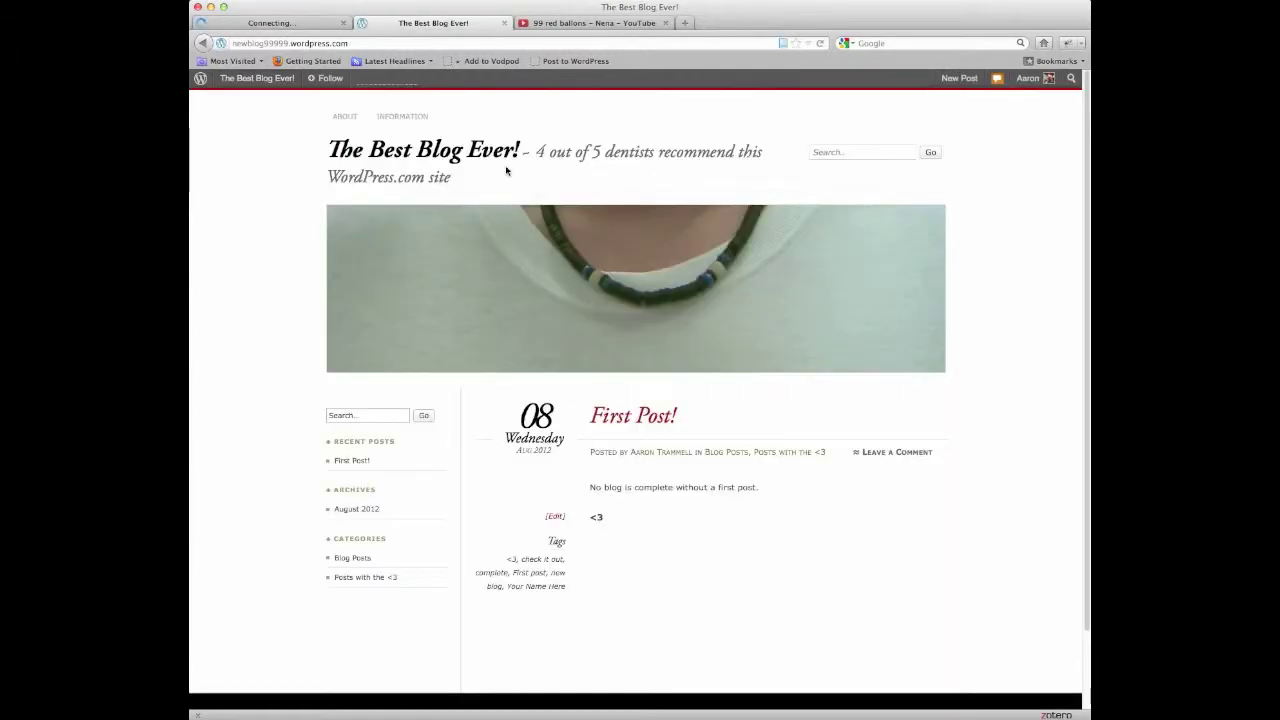
Reload the live blog and examine the new post's embedded video, tags and the footer tag list
{"action": "left_click", "coordinate": [821, 44]}
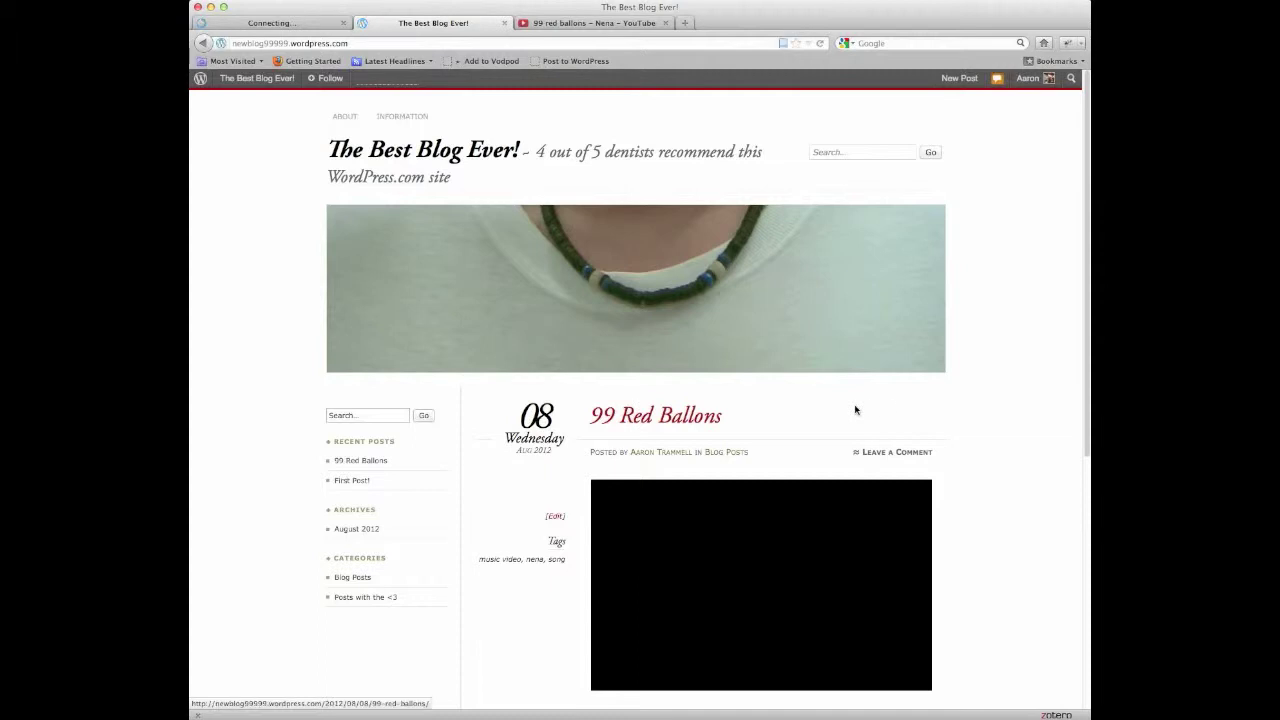
{"action": "scroll", "coordinate": [855, 409], "scroll_direction": "down", "scroll_amount": 1}
{"action": "scroll", "coordinate": [858, 405], "scroll_direction": "down", "scroll_amount": 5}
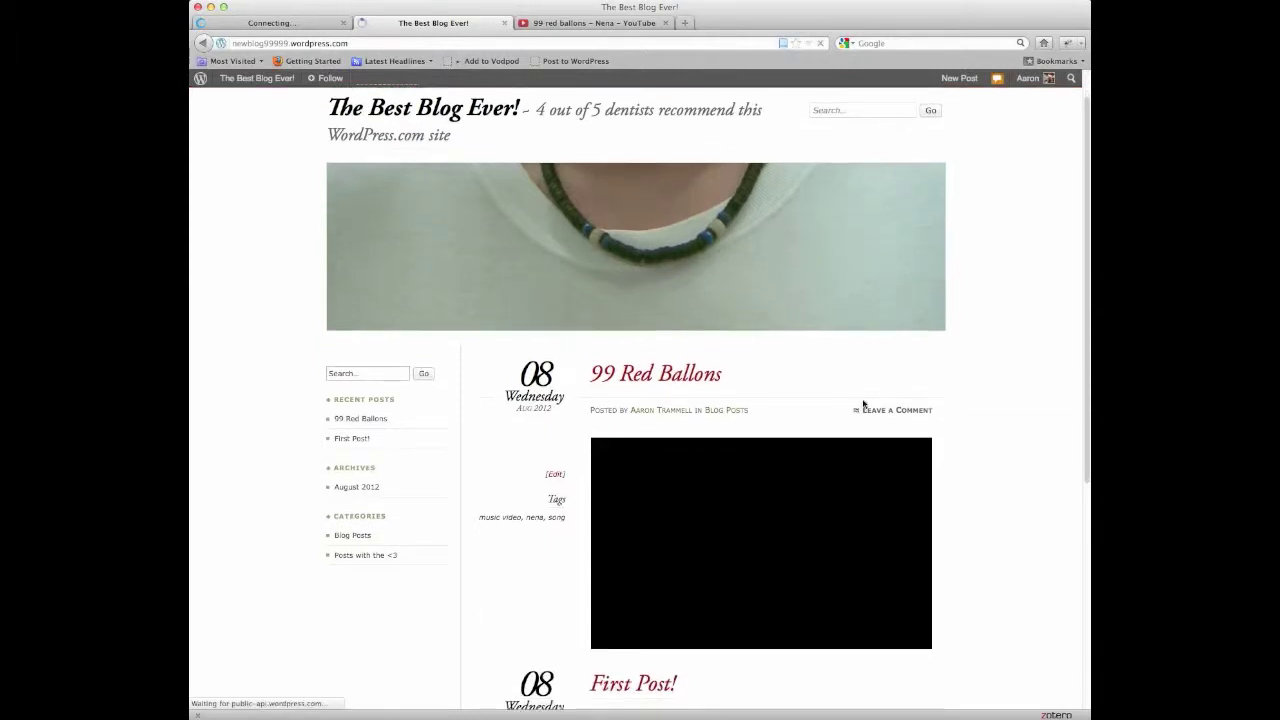
{"action": "scroll", "coordinate": [930, 398], "scroll_direction": "down", "scroll_amount": 6}
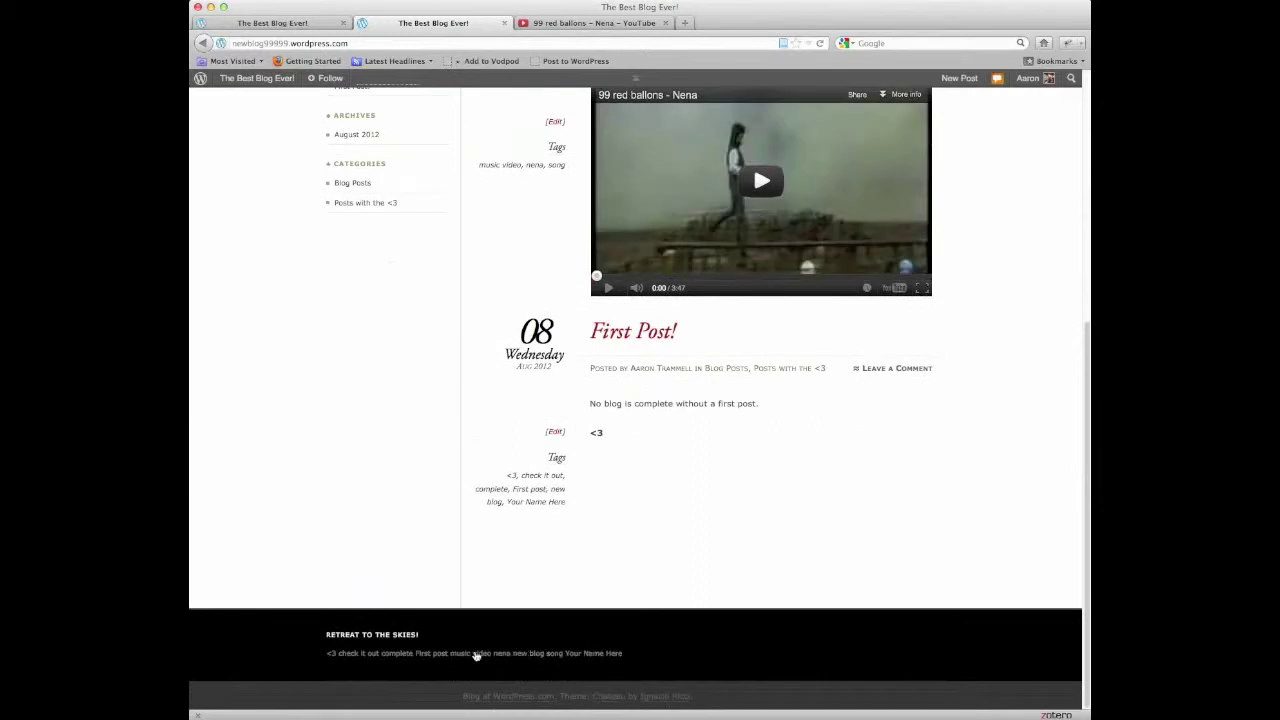
{"action": "scroll", "coordinate": [730, 562], "scroll_direction": "up", "scroll_amount": 5}
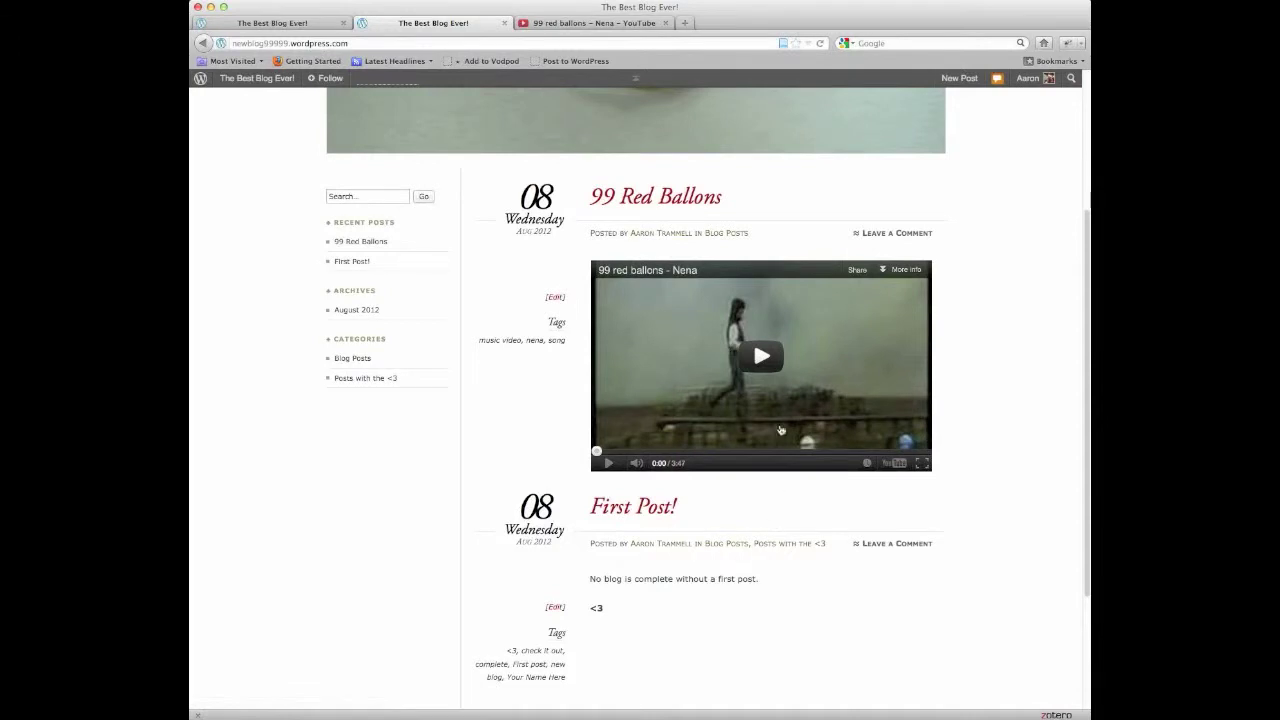
Play the embedded video in the 99 Red Ballons post on the live blog
{"action": "left_click", "coordinate": [765, 372]}
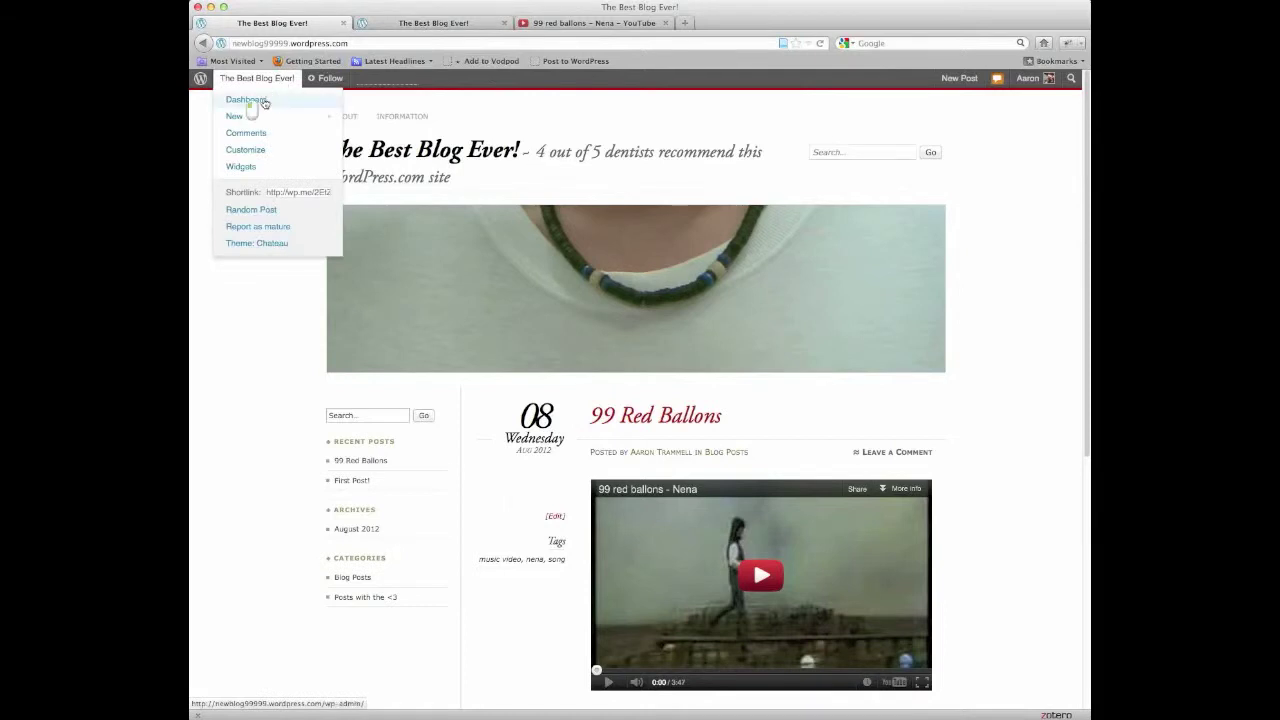
Open the 99 Red Ballons post for editing from the dashboard and correct its title to 99 Red Balloons
{"action": "left_click", "coordinate": [246, 100]}
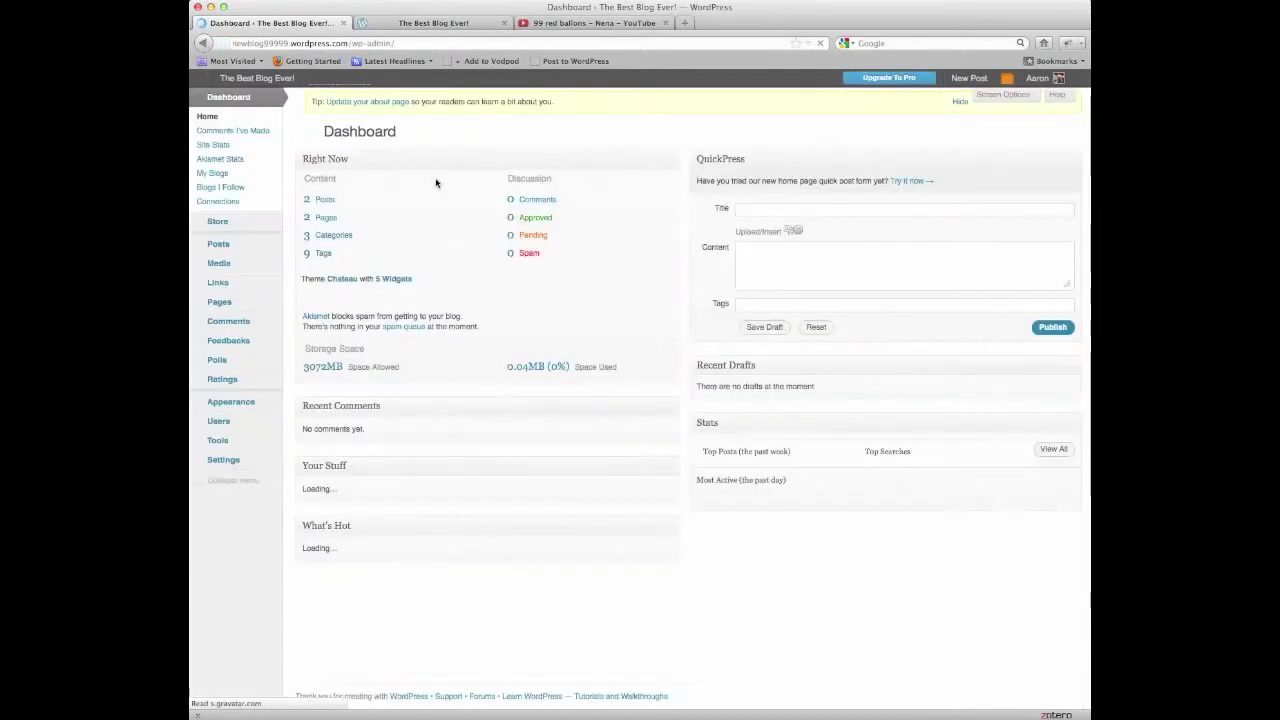
{"action": "mouse_move", "coordinate": [240, 245]}
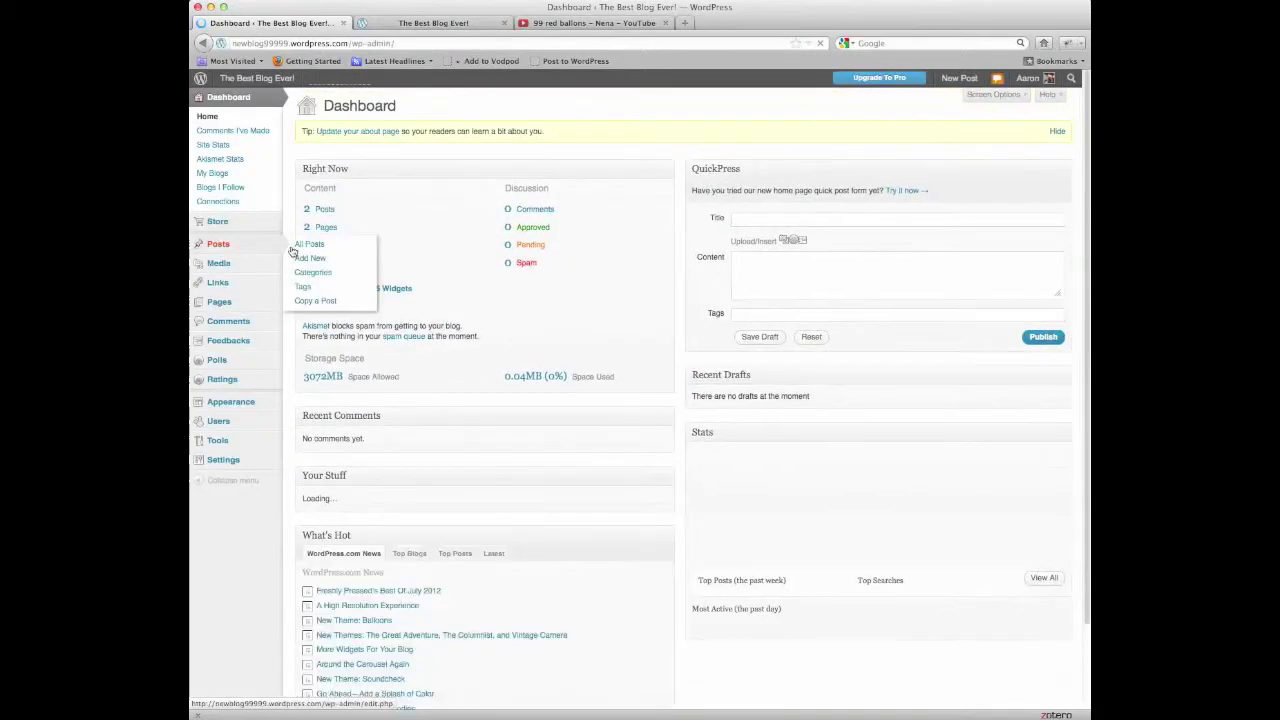
{"action": "left_click", "coordinate": [312, 247]}
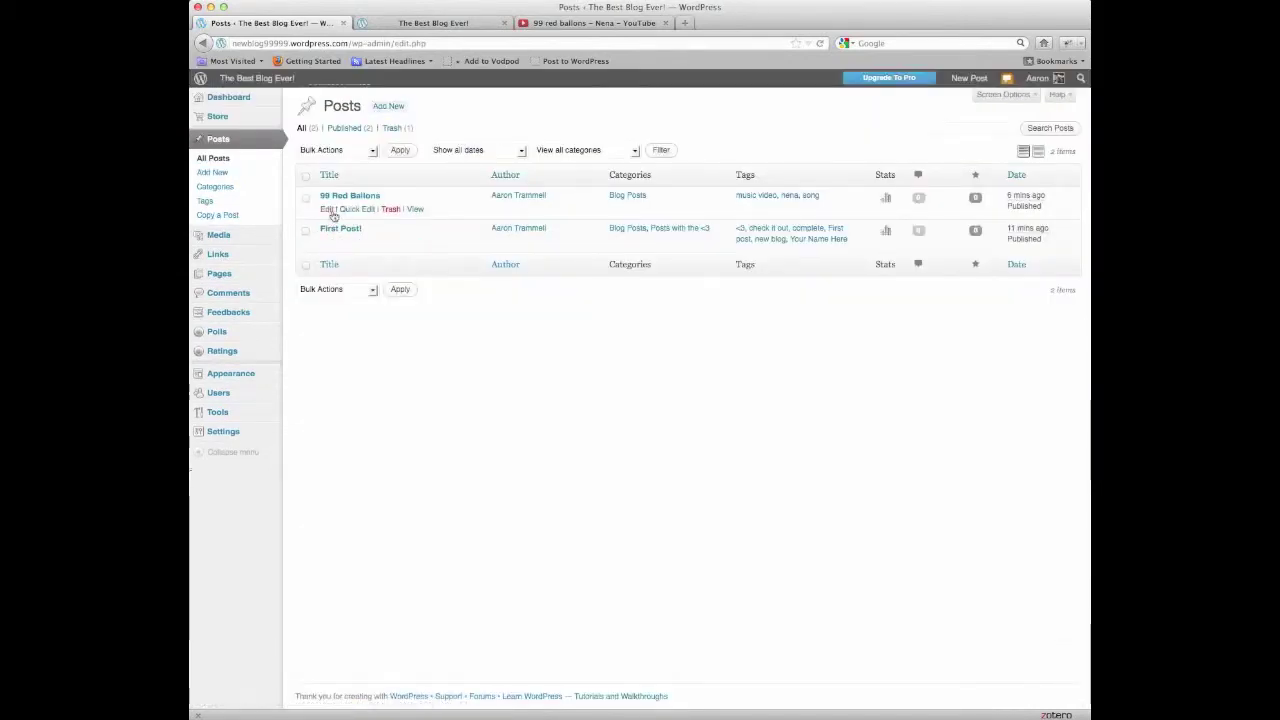
{"action": "left_click", "coordinate": [327, 210]}
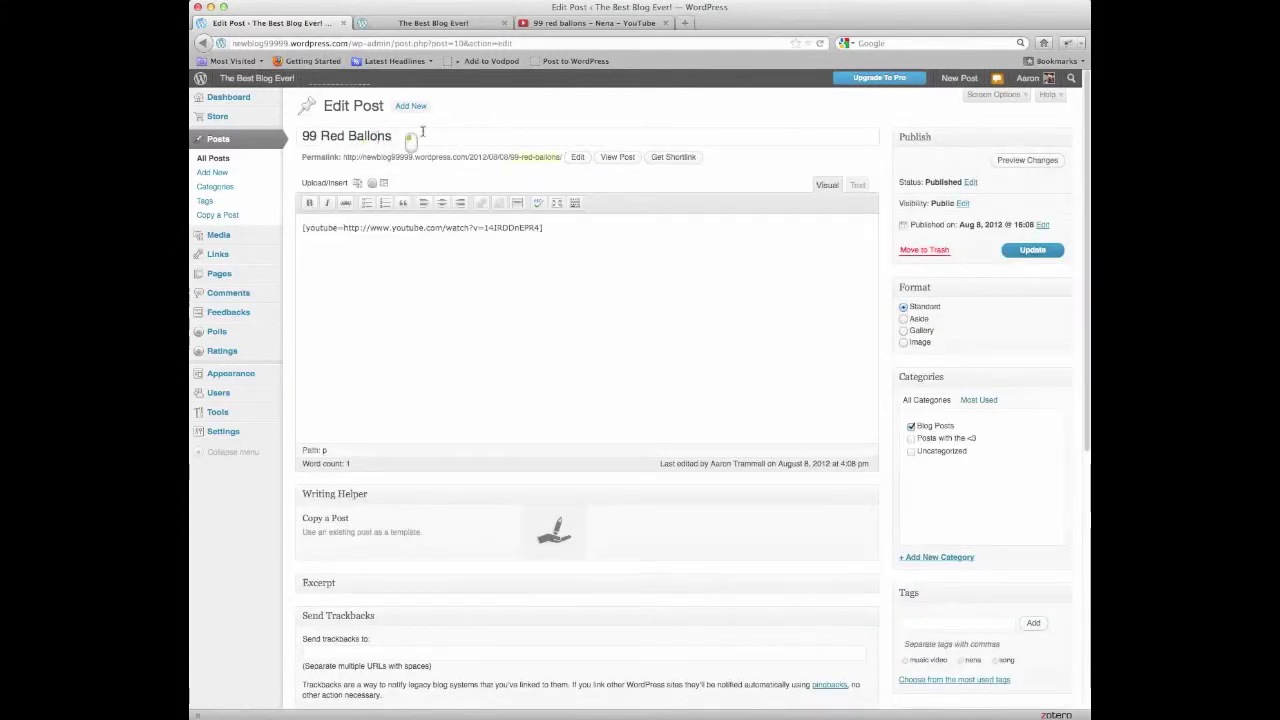
{"action": "left_click", "coordinate": [379, 136]}
{"action": "type", "text": "o"}
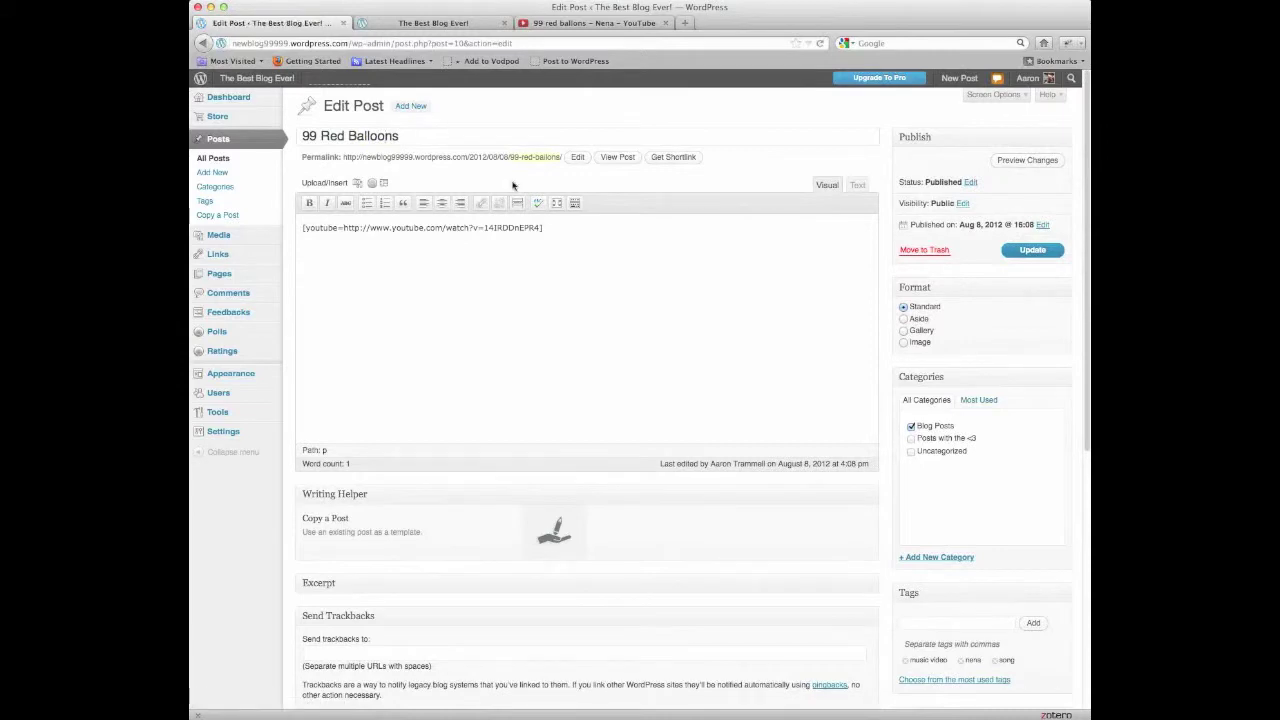
Search Google Images for 99 red balloons in a new browser tab
{"action": "left_click", "coordinate": [685, 23]}
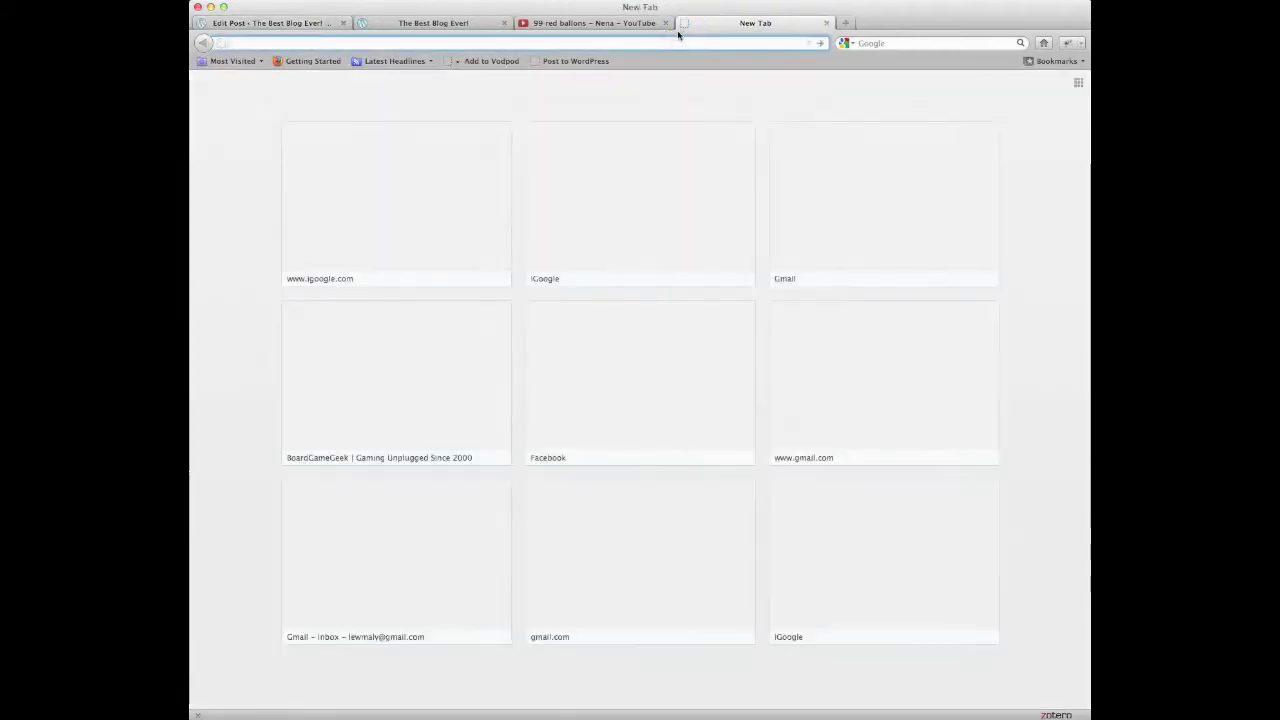
{"action": "left_click", "coordinate": [864, 42]}
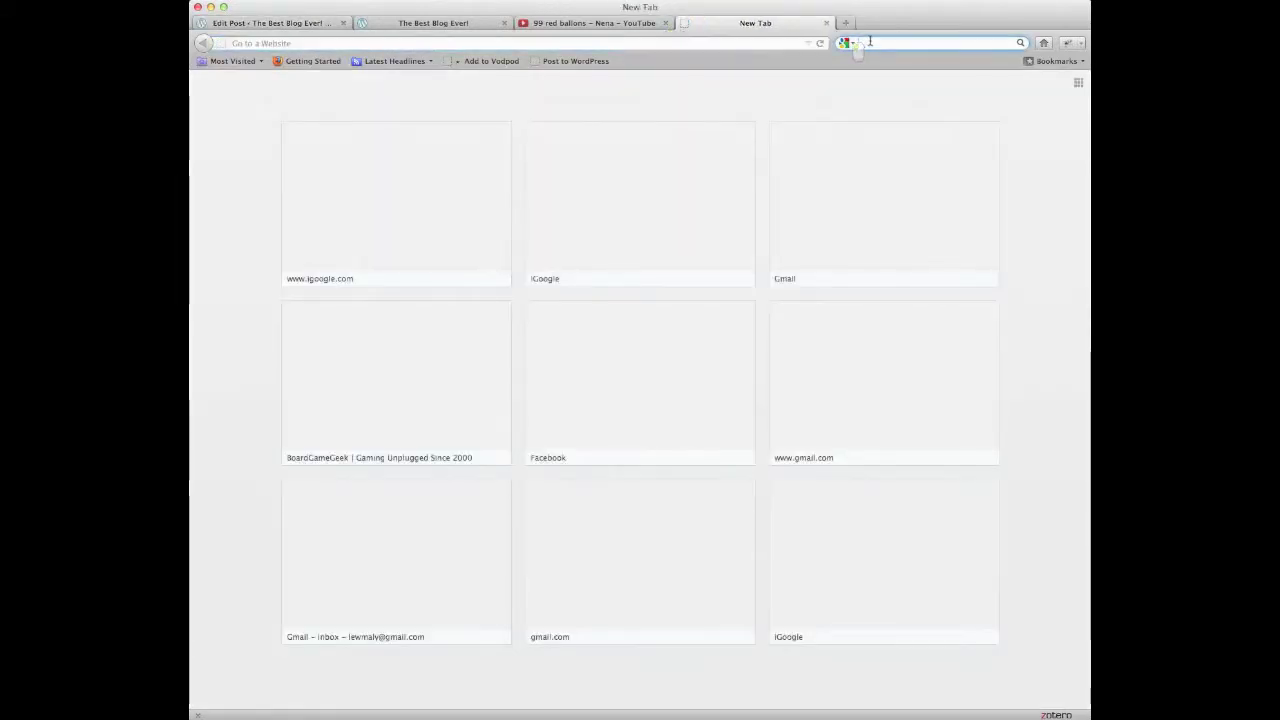
{"action": "type", "text": "99 red balloons"}
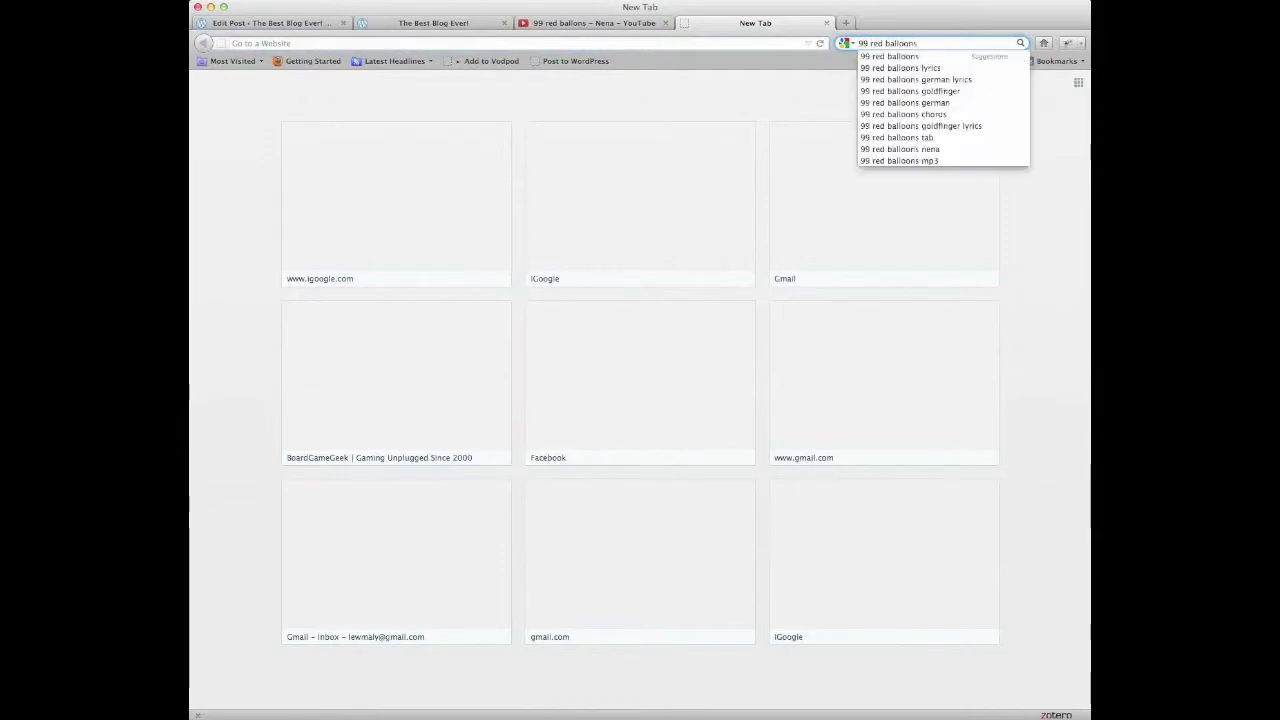
{"action": "key", "text": "Return"}
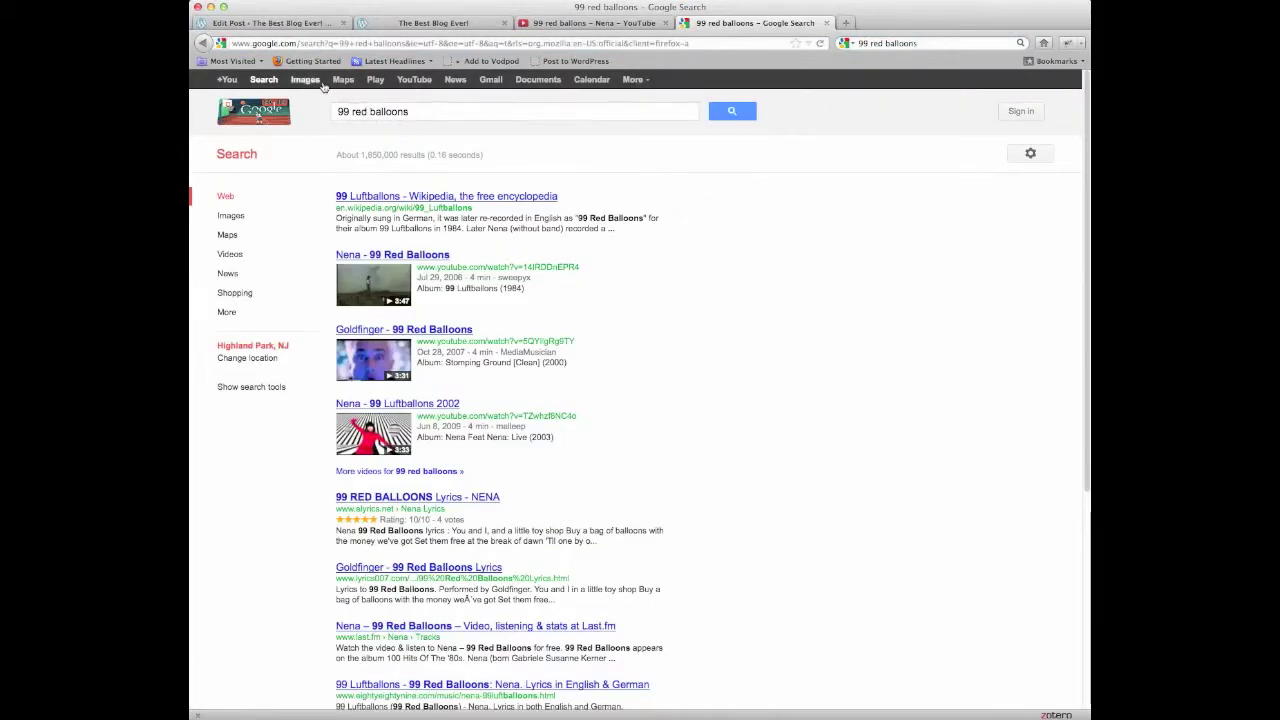
{"action": "left_click", "coordinate": [306, 80]}
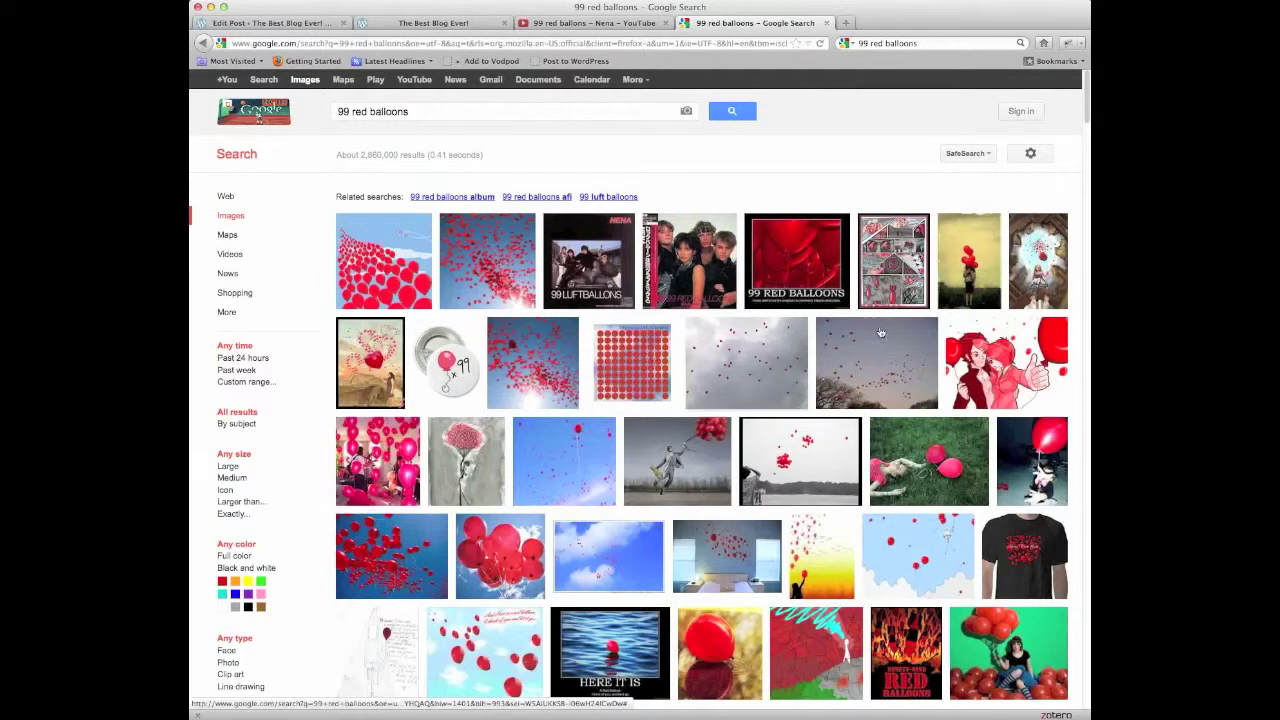
Open the full-size version of Southwest's 99 Red Balloons comic page image and copy its web address
{"action": "mouse_move", "coordinate": [879, 310]}
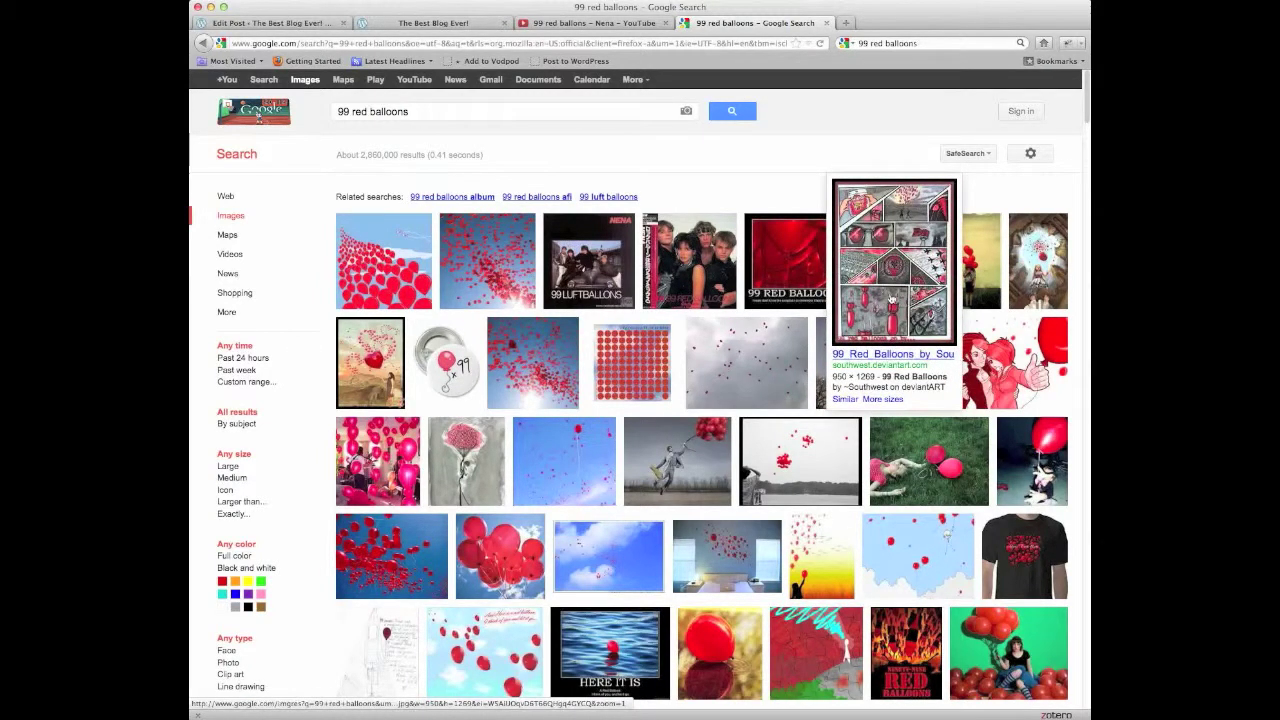
{"action": "left_click", "coordinate": [889, 299]}
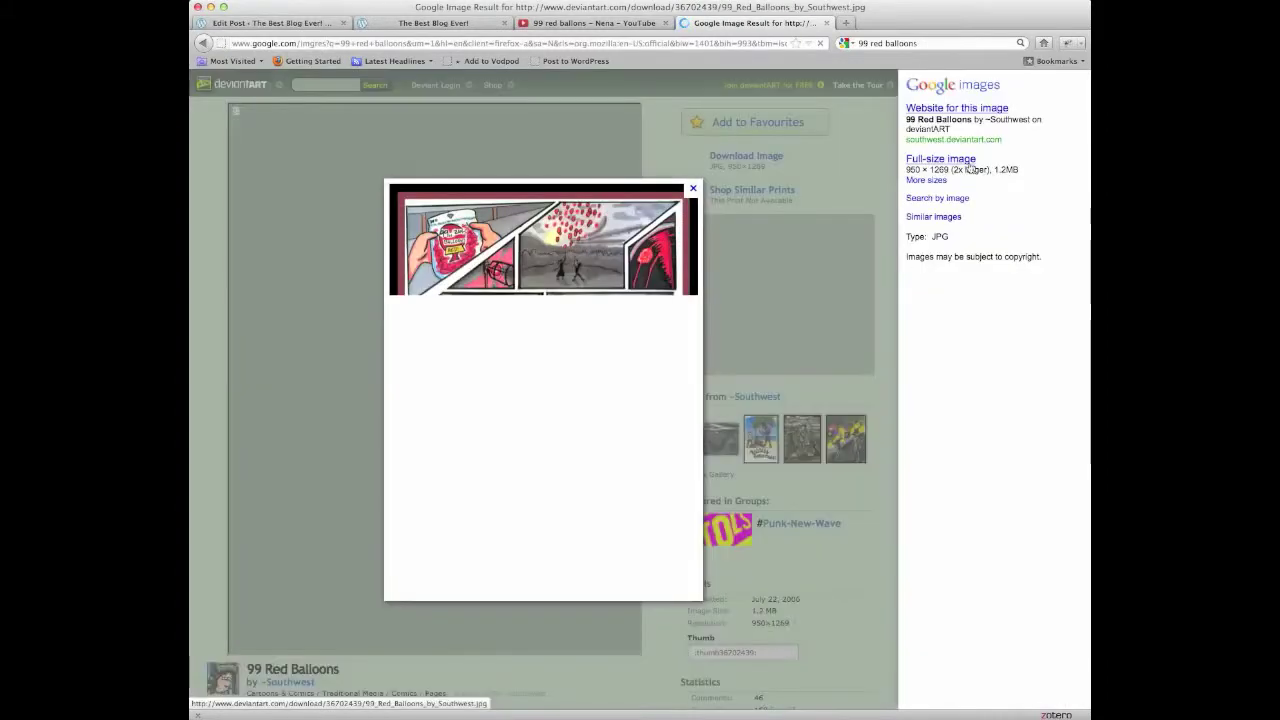
{"action": "left_click", "coordinate": [966, 162]}
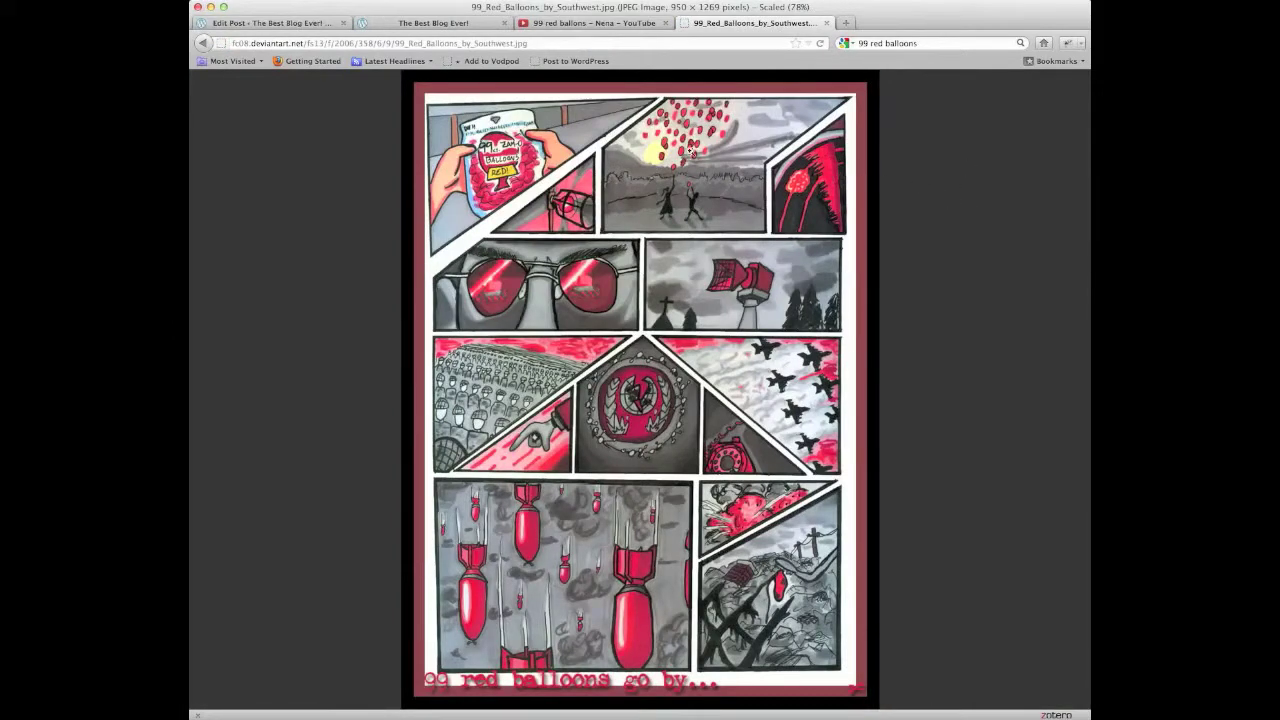
{"action": "left_click", "coordinate": [345, 44]}
{"action": "key", "text": "super+c"}
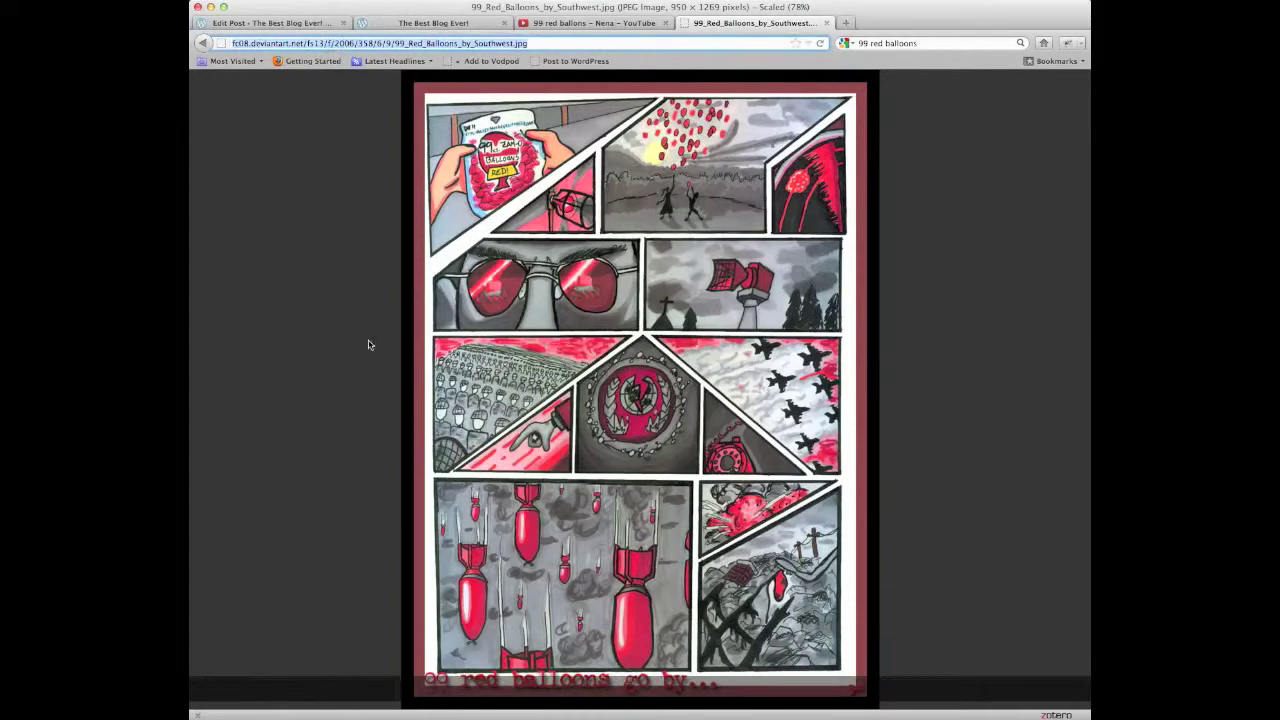
Return to the post editor and add an empty line above the YouTube embed code
{"action": "left_click", "coordinate": [290, 22]}
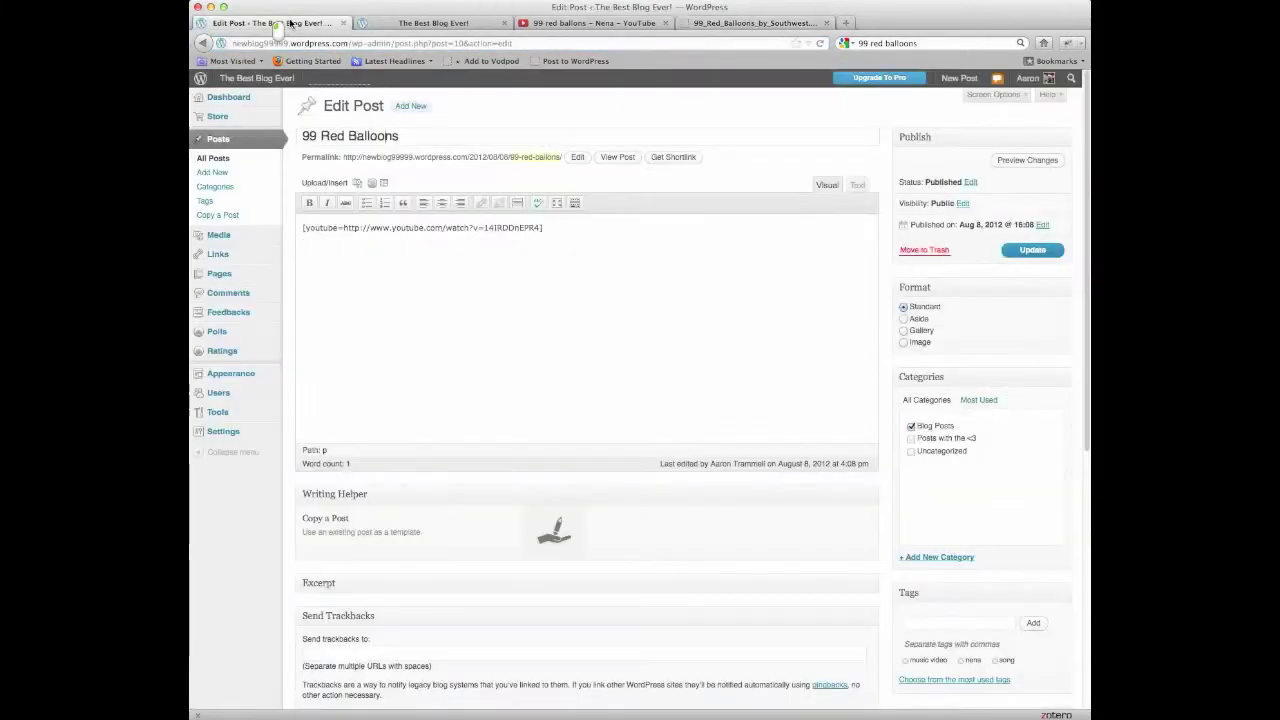
{"action": "left_click", "coordinate": [302, 228]}
{"action": "key", "text": "Return"}
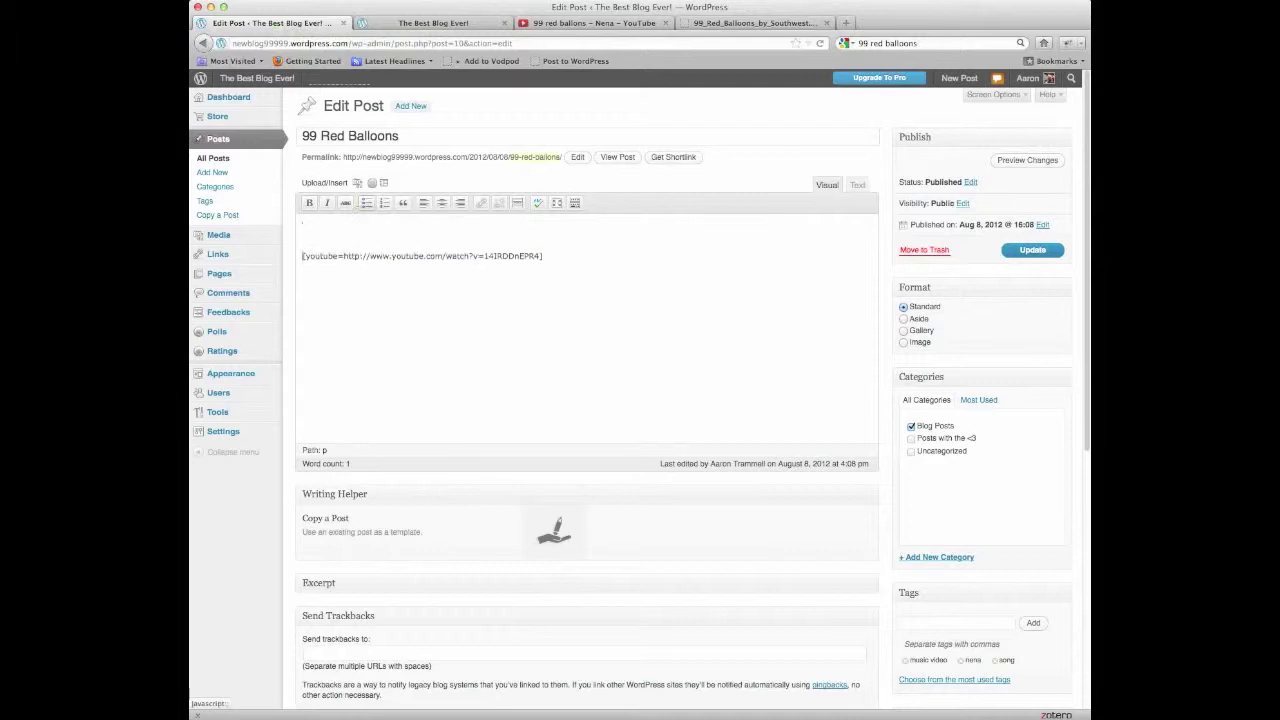
Start adding an image from a URL to the post and enter the copied image address
{"action": "left_click", "coordinate": [358, 184]}
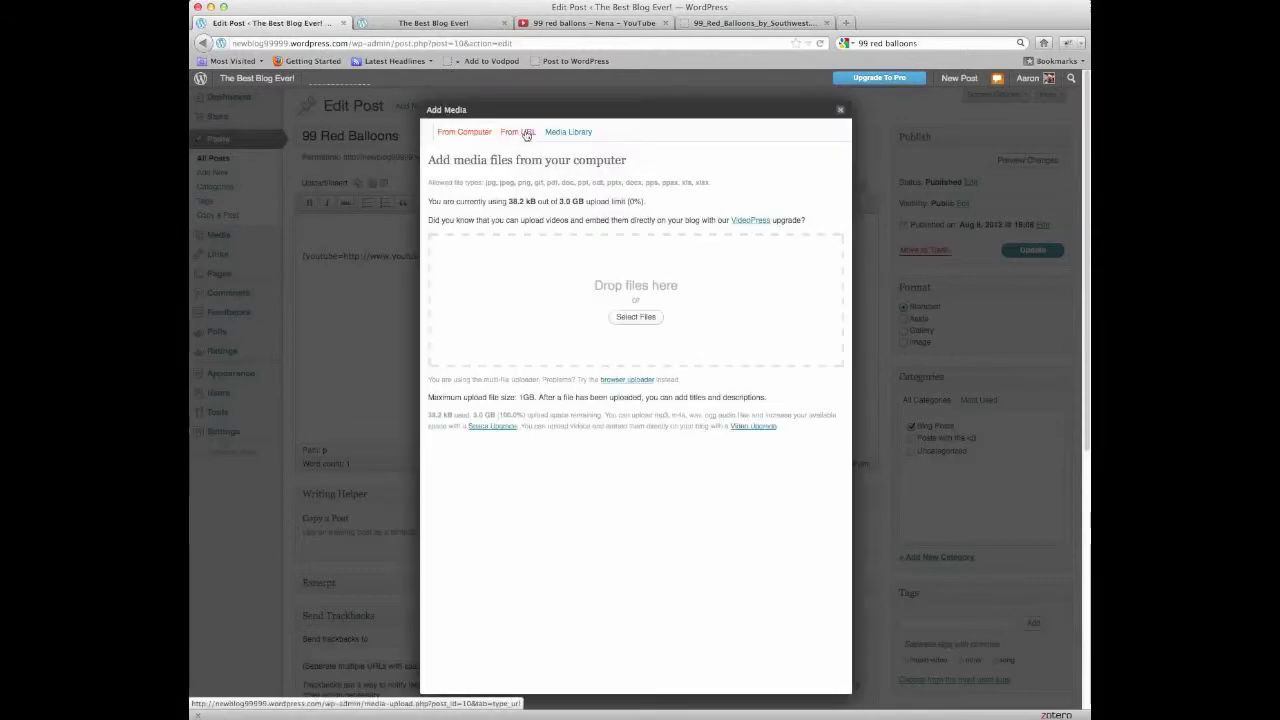
{"action": "left_click", "coordinate": [518, 133]}
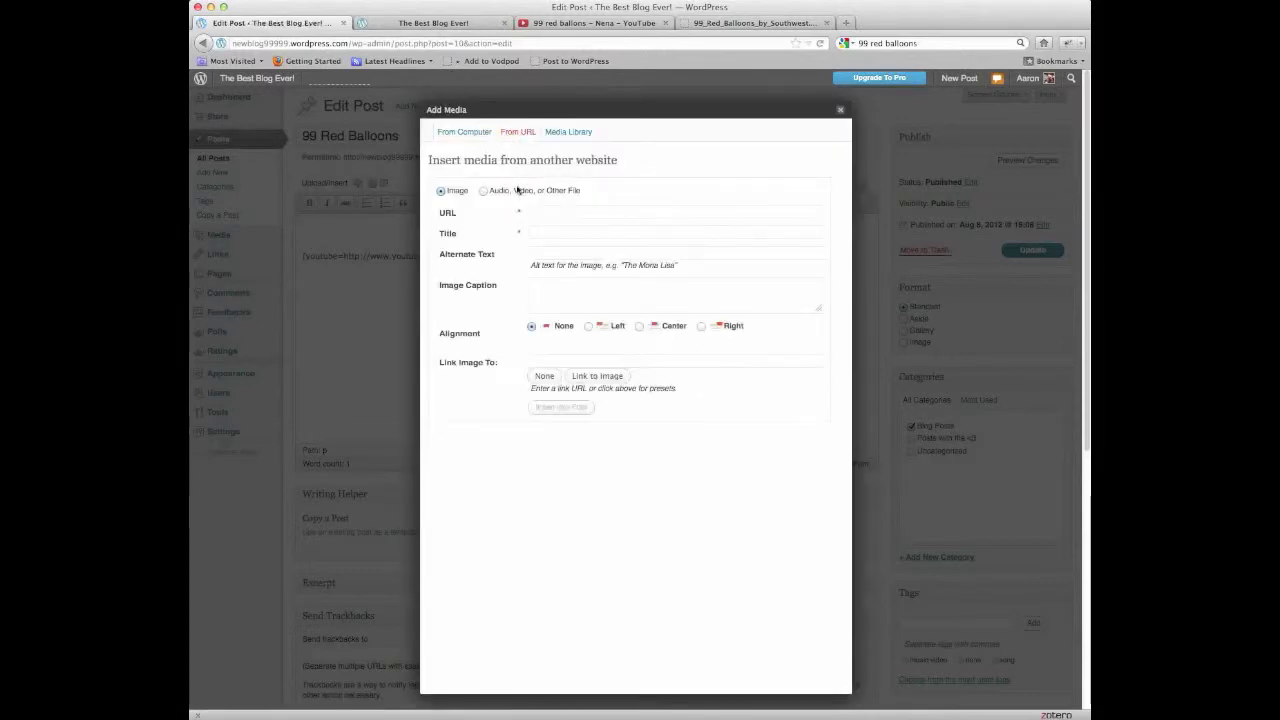
{"action": "left_click", "coordinate": [534, 211]}
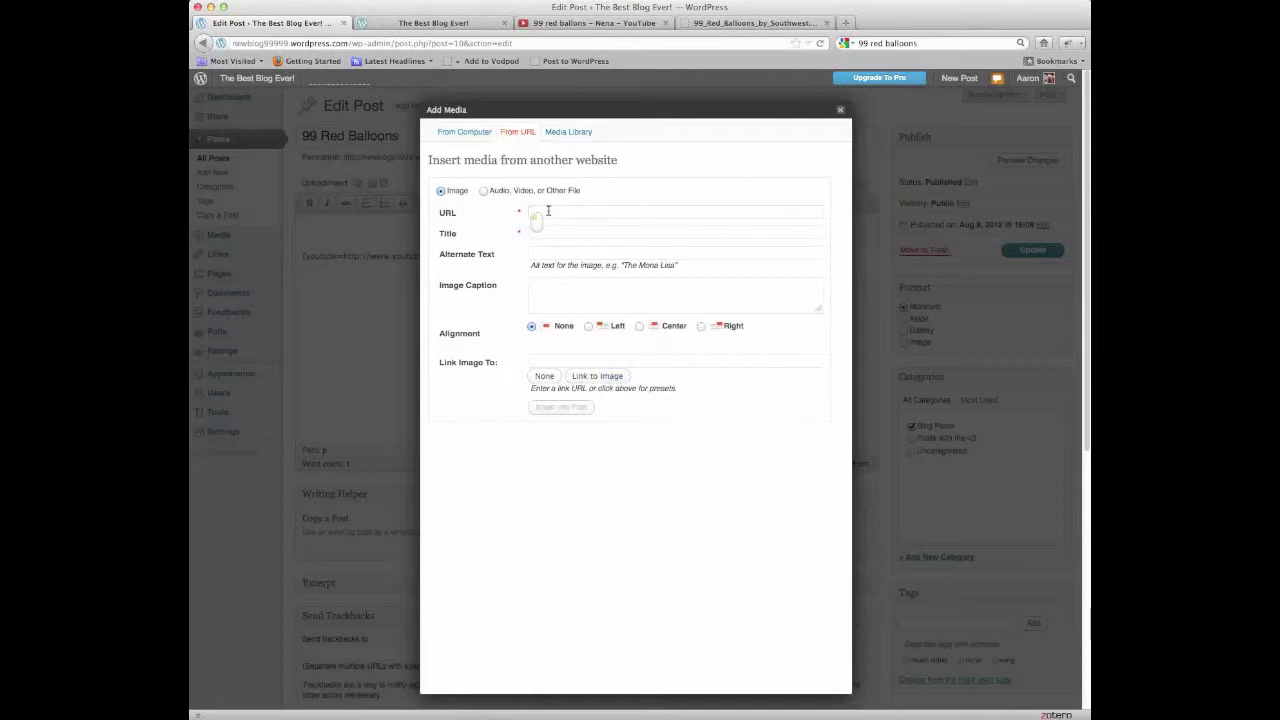
{"action": "key", "text": "super+v"}
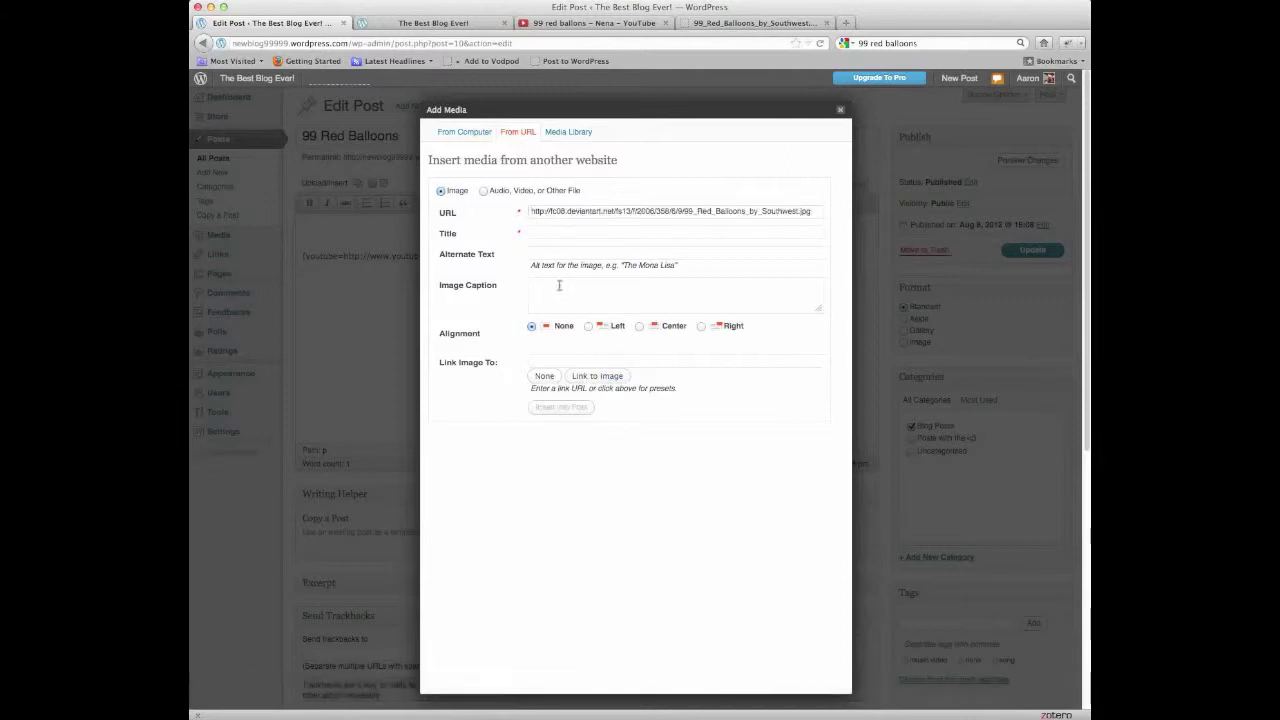
Caption the image "Borrowed from deviantart, Southwest.", checking the image's tab for the artist credit
{"action": "left_click", "coordinate": [572, 296]}
{"action": "key", "text": "shift"}
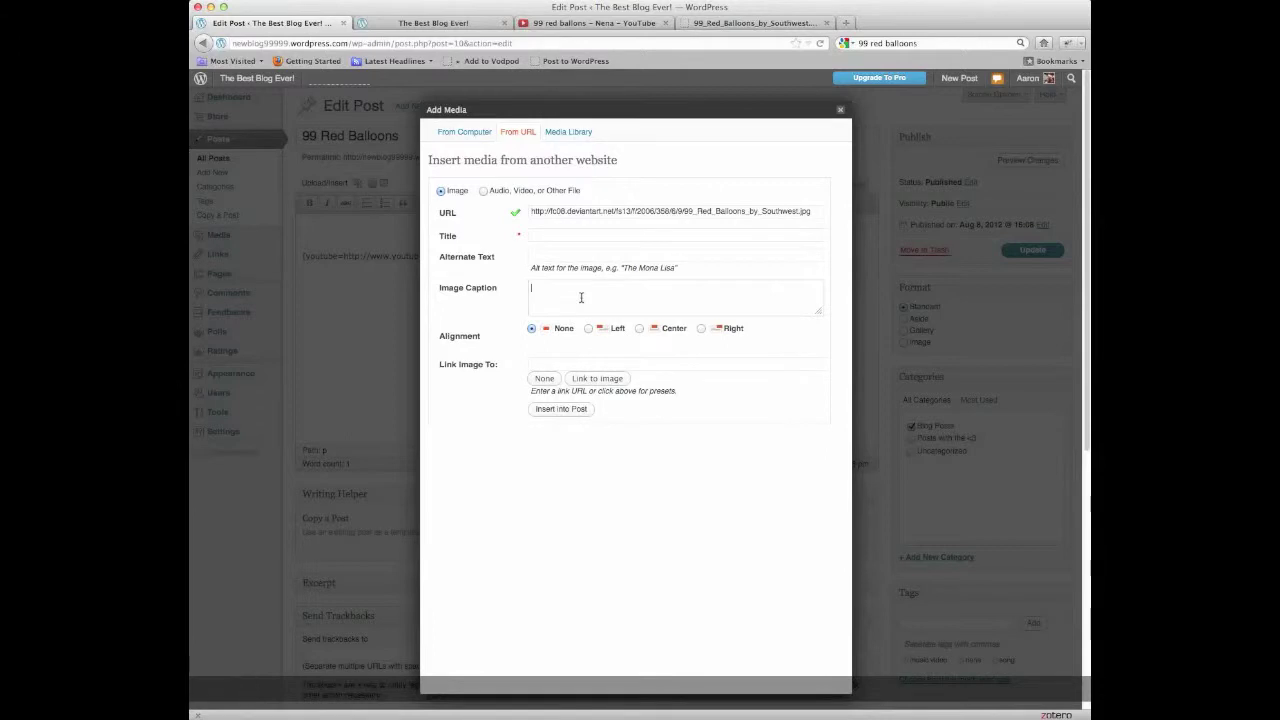
{"action": "type", "text": "Ba"}
{"action": "type", "text": "rrowed"}
{"action": "type", "text": " fr"}
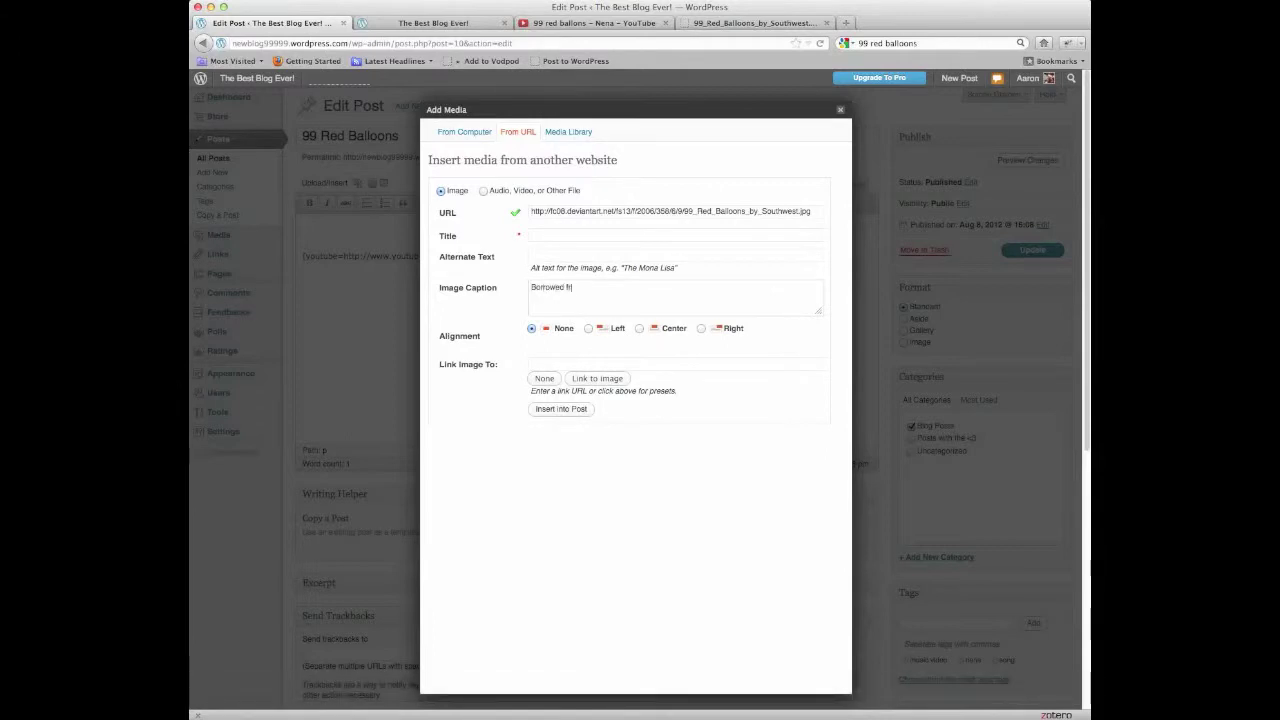
{"action": "type", "text": "om deviantart."}
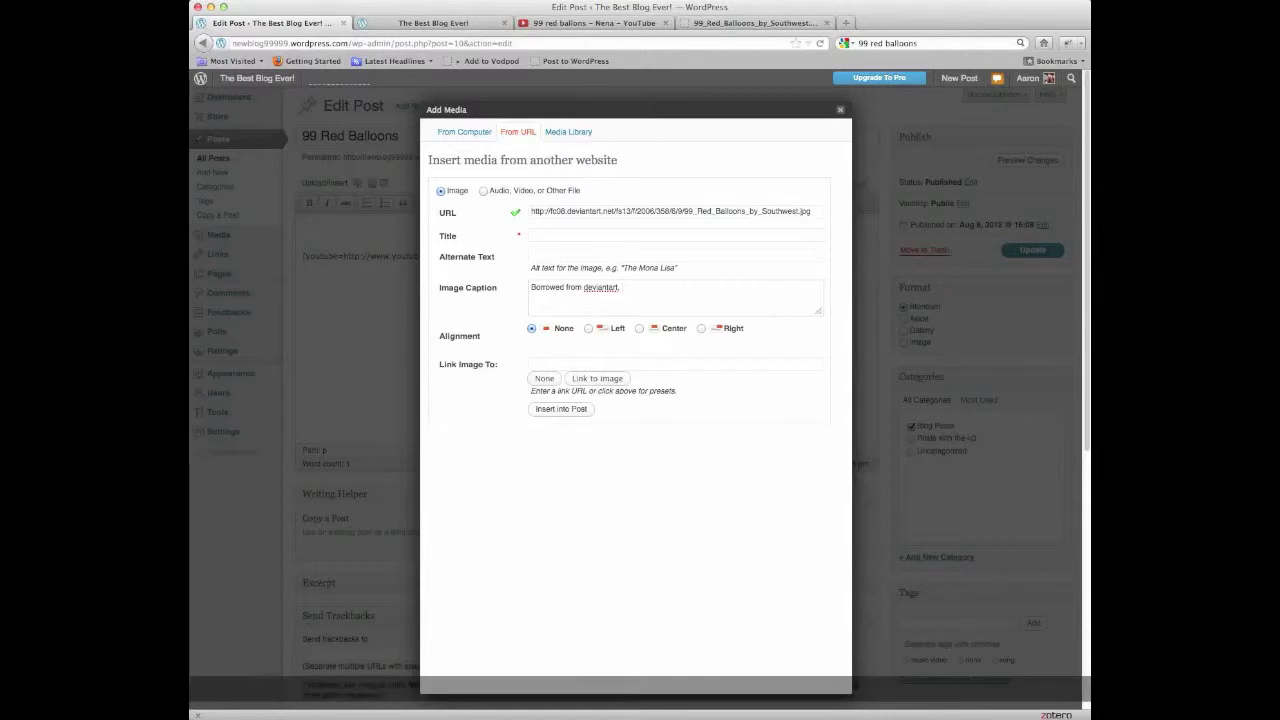
{"action": "left_click", "coordinate": [740, 22]}
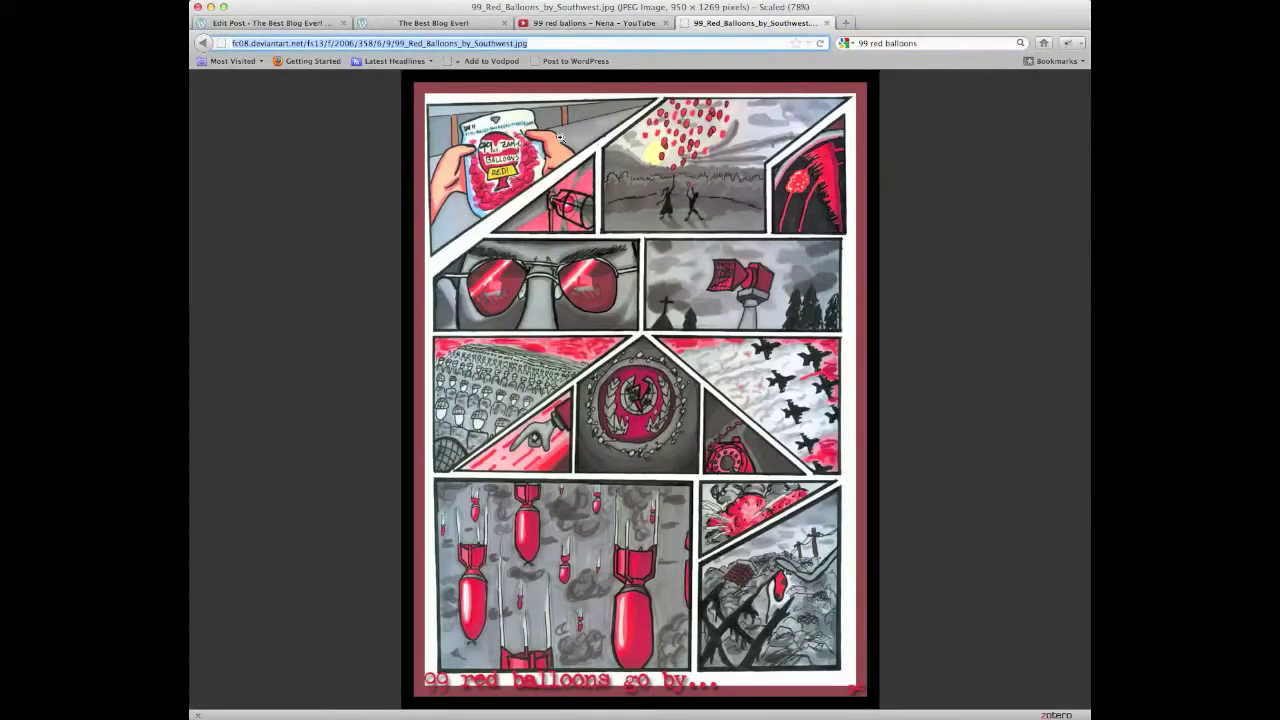
{"action": "left_click", "coordinate": [308, 24]}
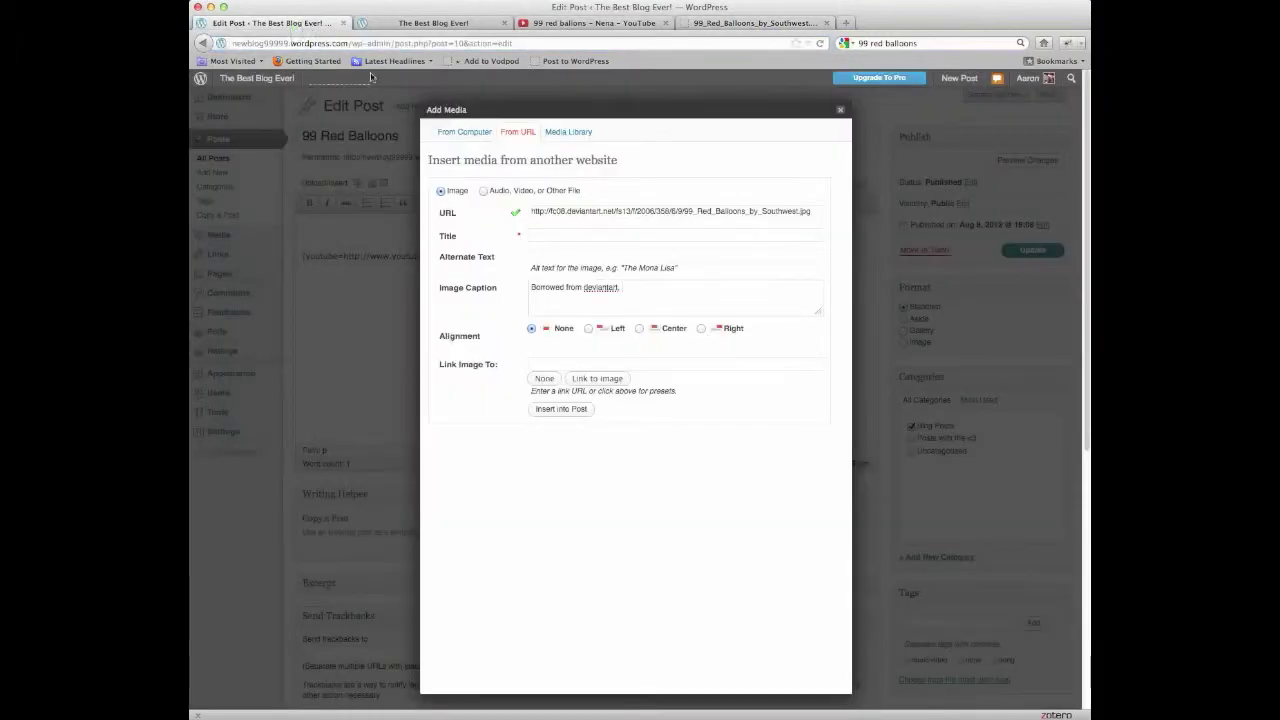
{"action": "type", "text": "Southwest."}
Center the image, link it to its own image address and insert it into the post
{"action": "left_click", "coordinate": [639, 329]}
{"action": "left_click", "coordinate": [631, 362]}
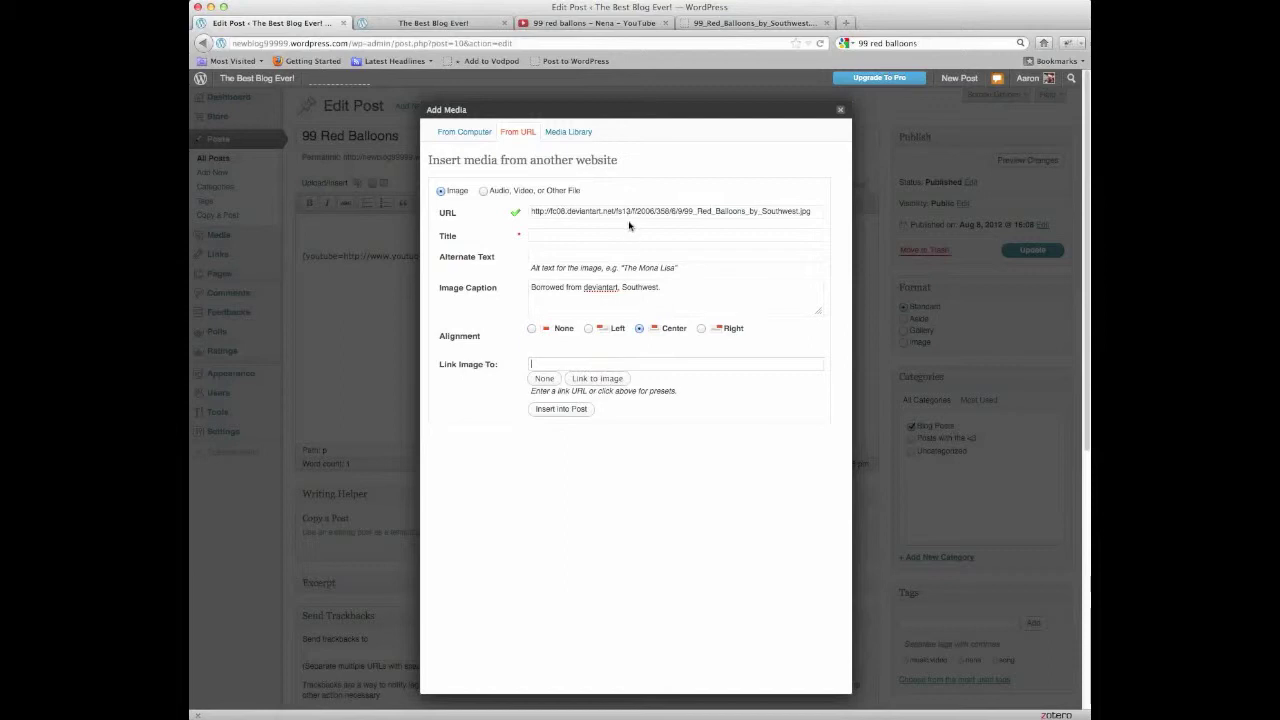
{"action": "left_click", "coordinate": [600, 380]}
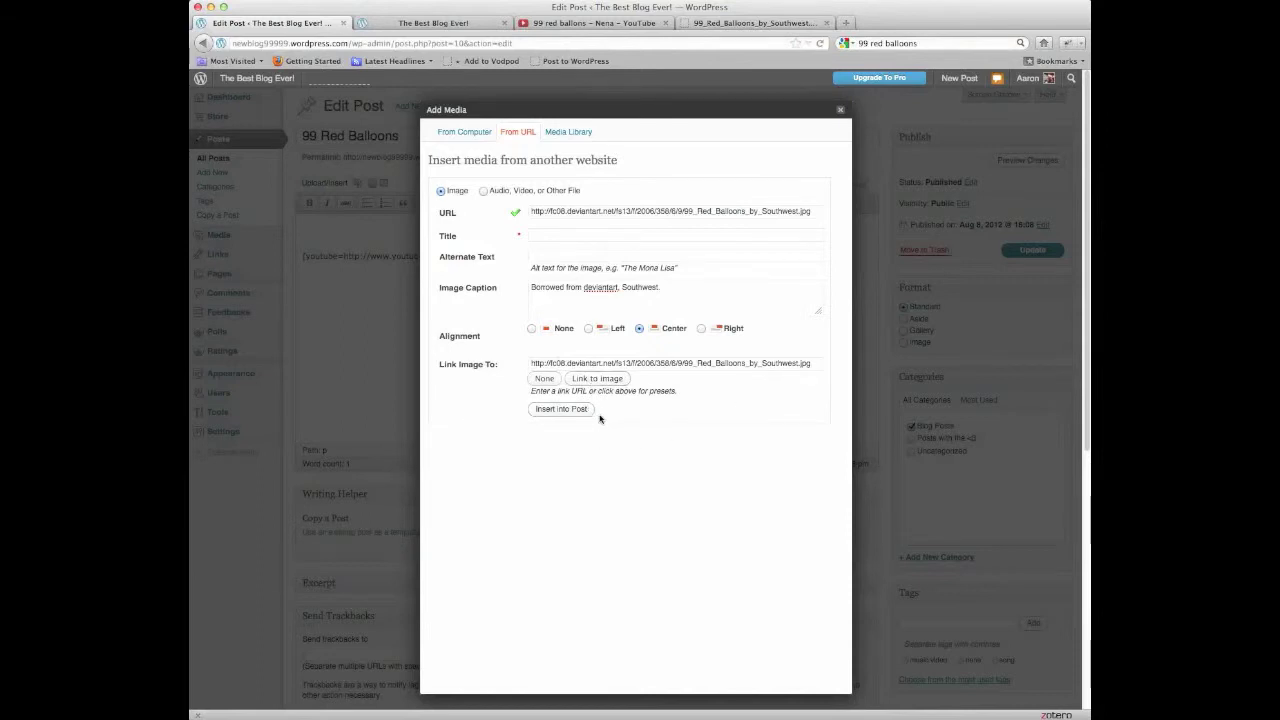
{"action": "left_click", "coordinate": [560, 412]}
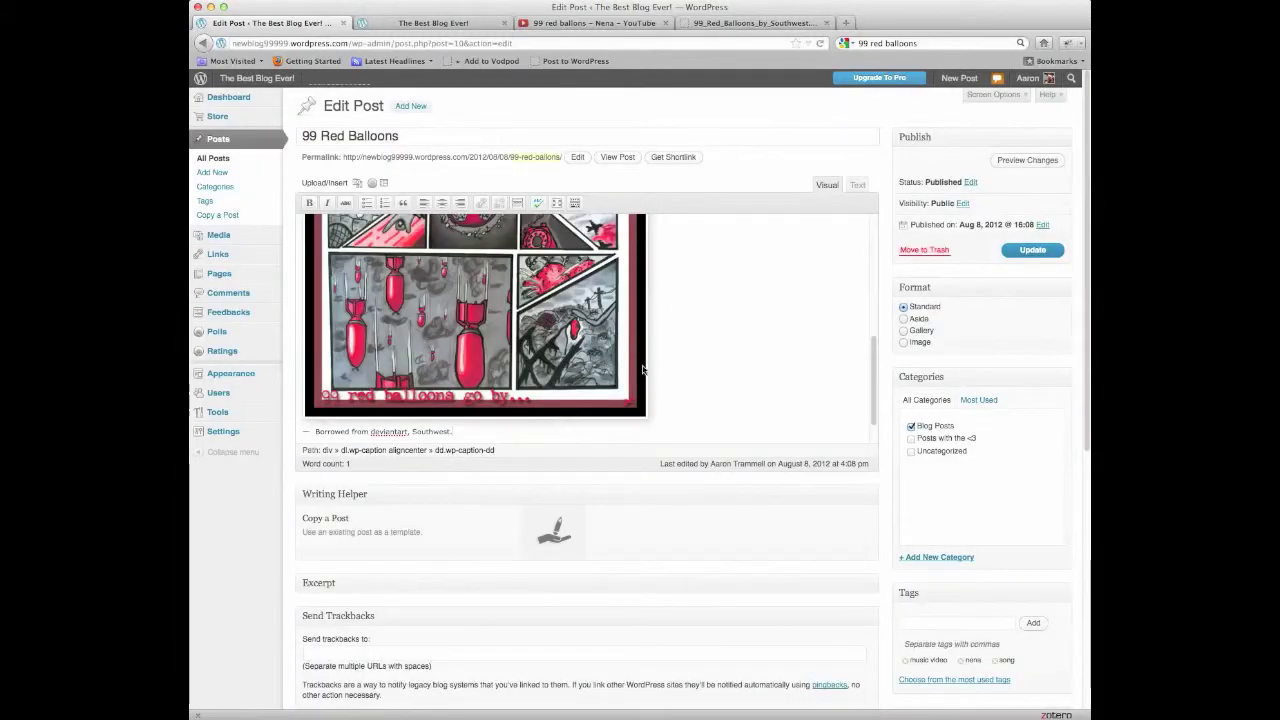
Review the inserted comic image in the post body, set its size to 60% and apply the change
{"action": "scroll", "coordinate": [643, 370], "scroll_direction": "down", "scroll_amount": 1}
{"action": "scroll", "coordinate": [604, 358], "scroll_direction": "down", "scroll_amount": 2}
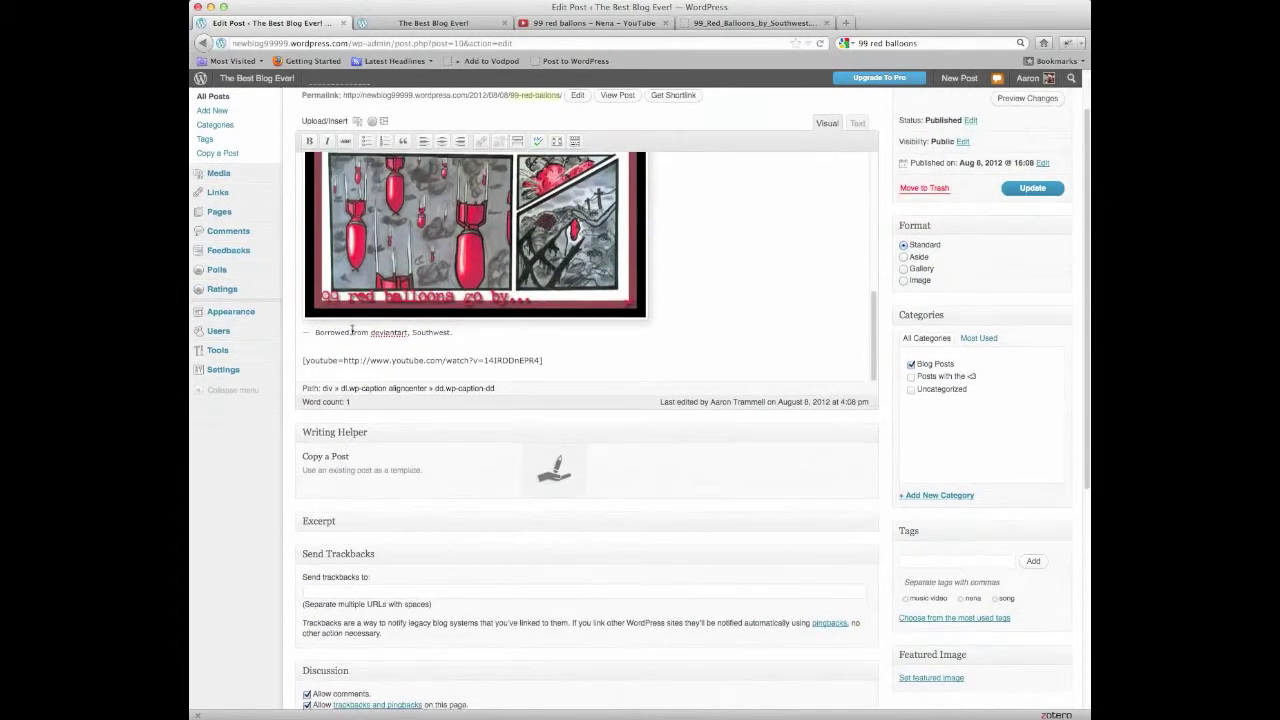
{"action": "scroll", "coordinate": [352, 330], "scroll_direction": "up", "scroll_amount": 6}
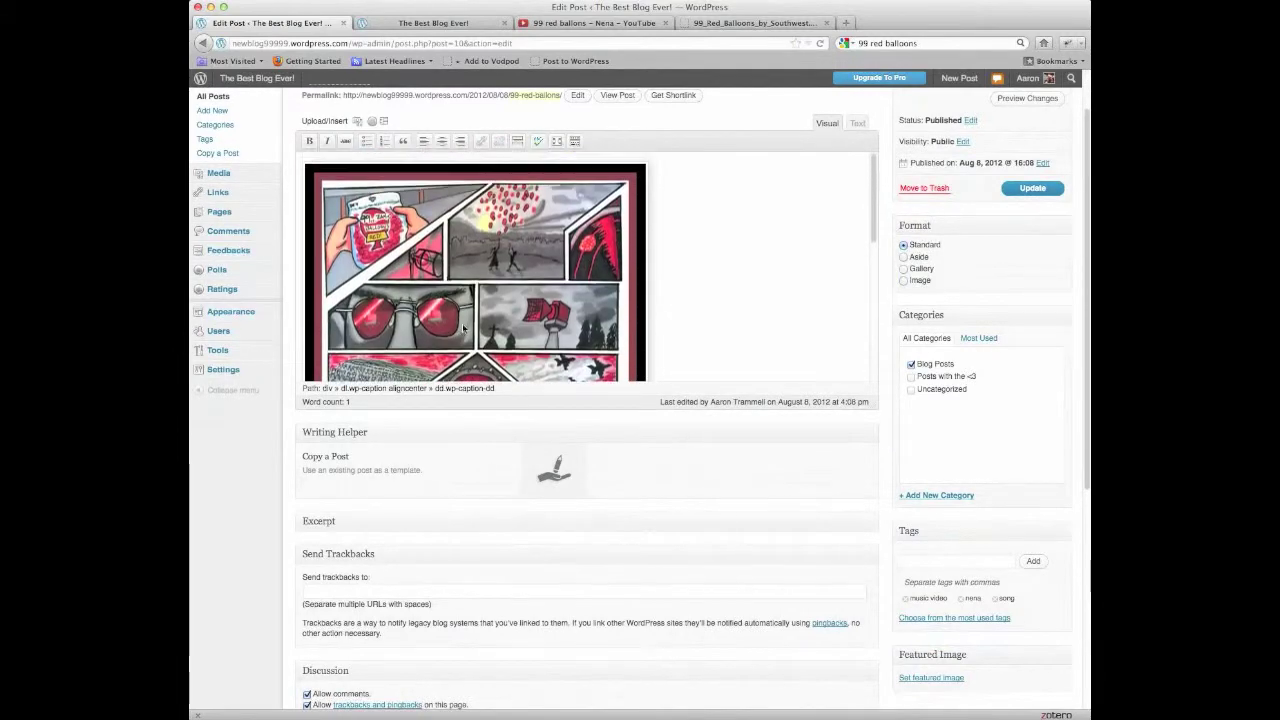
{"action": "scroll", "coordinate": [463, 330], "scroll_direction": "up", "scroll_amount": 2}
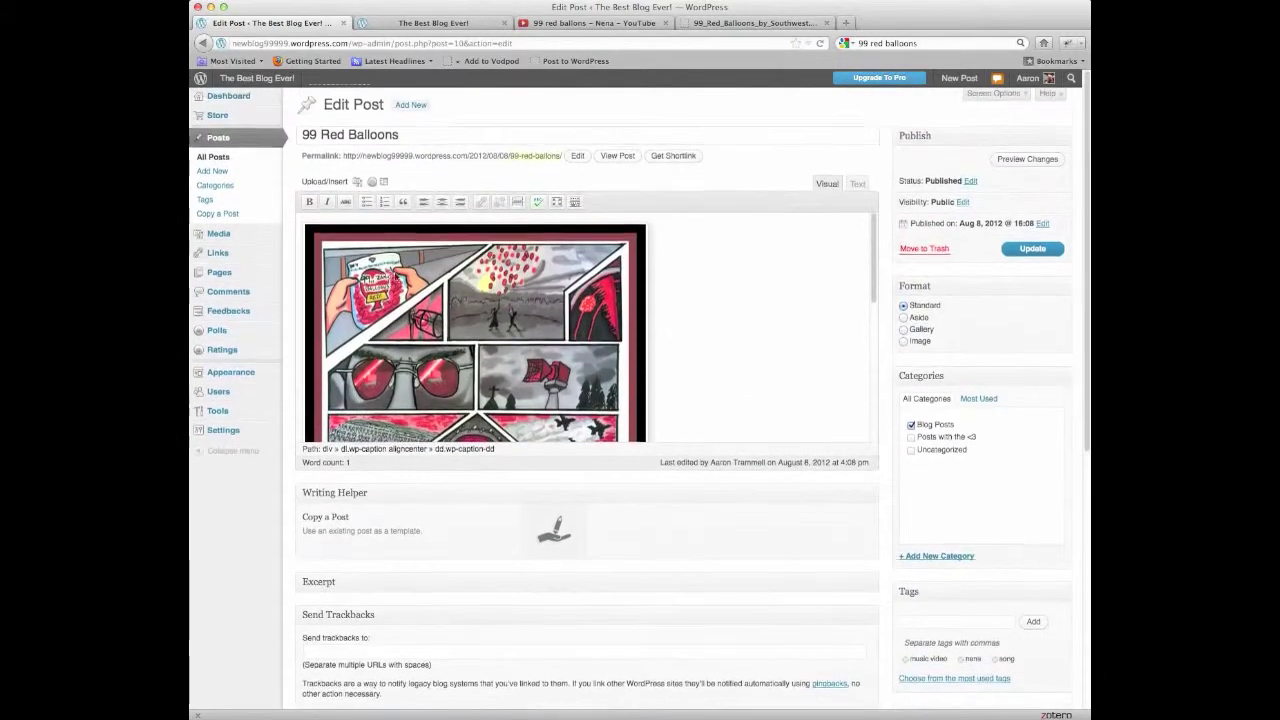
{"action": "left_click", "coordinate": [356, 280]}
{"action": "left_click", "coordinate": [316, 240]}
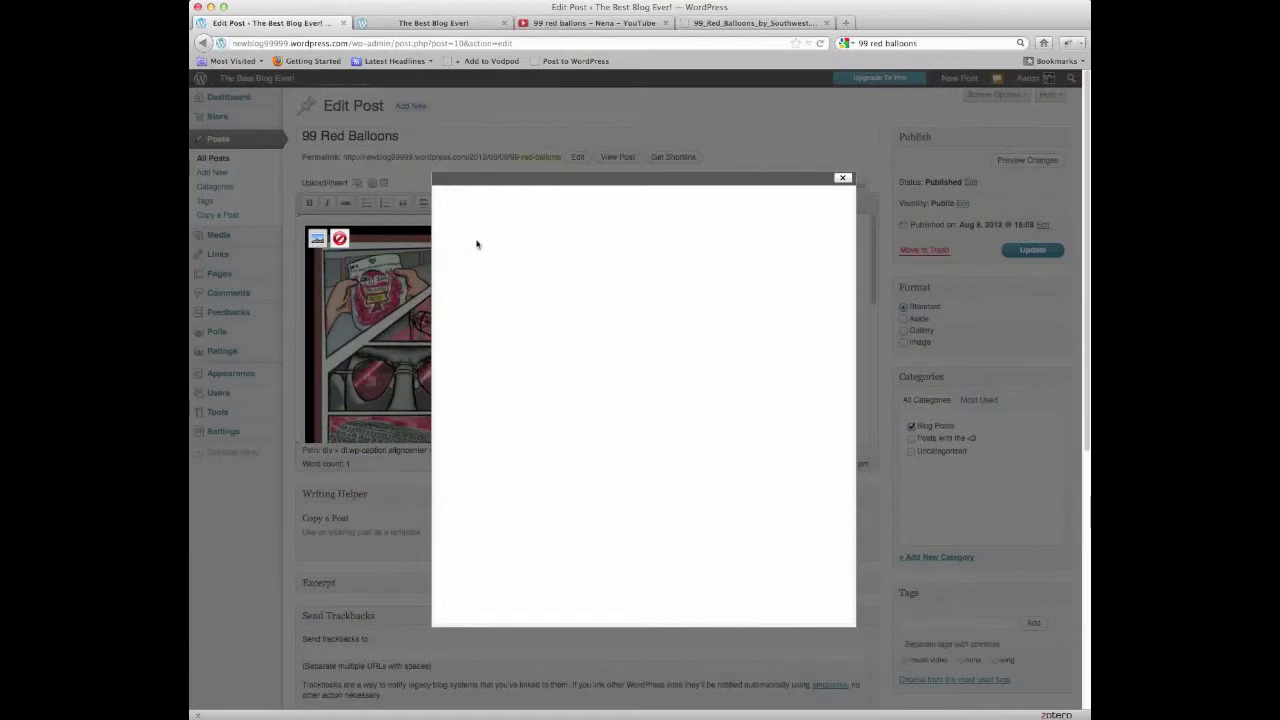
{"action": "left_click", "coordinate": [502, 337]}
{"action": "left_click", "coordinate": [501, 348]}
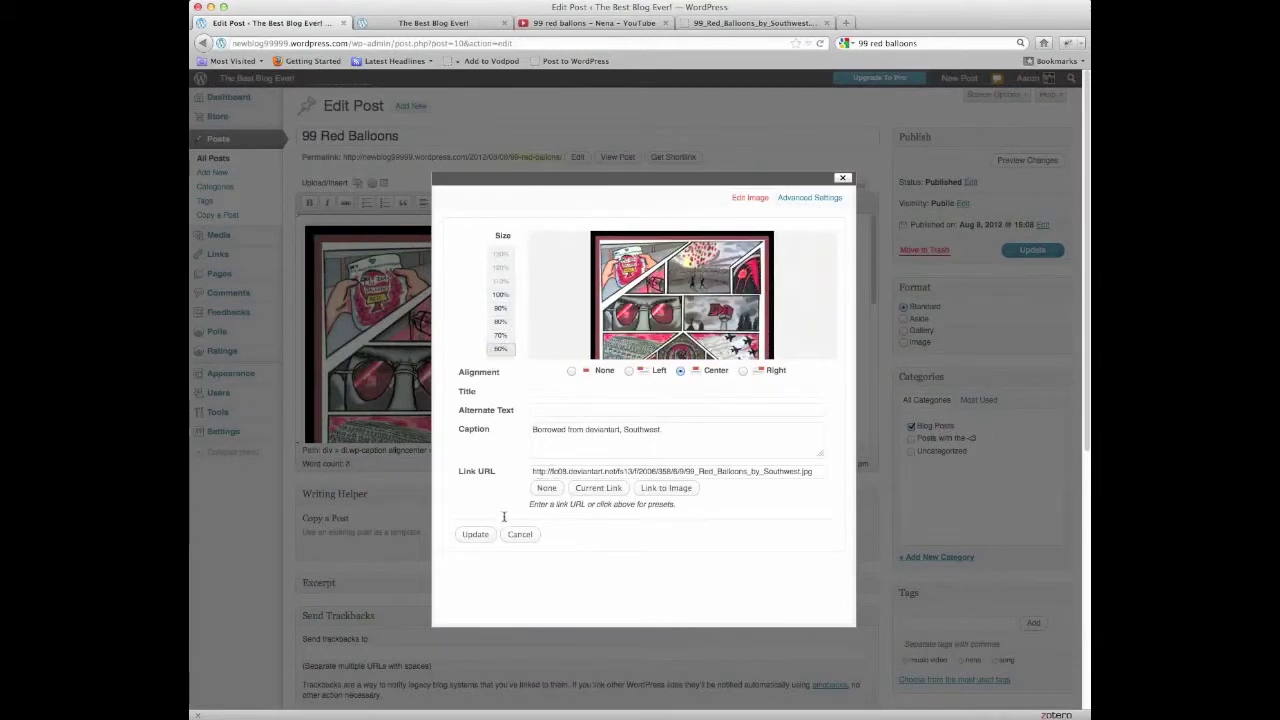
{"action": "left_click", "coordinate": [475, 534]}
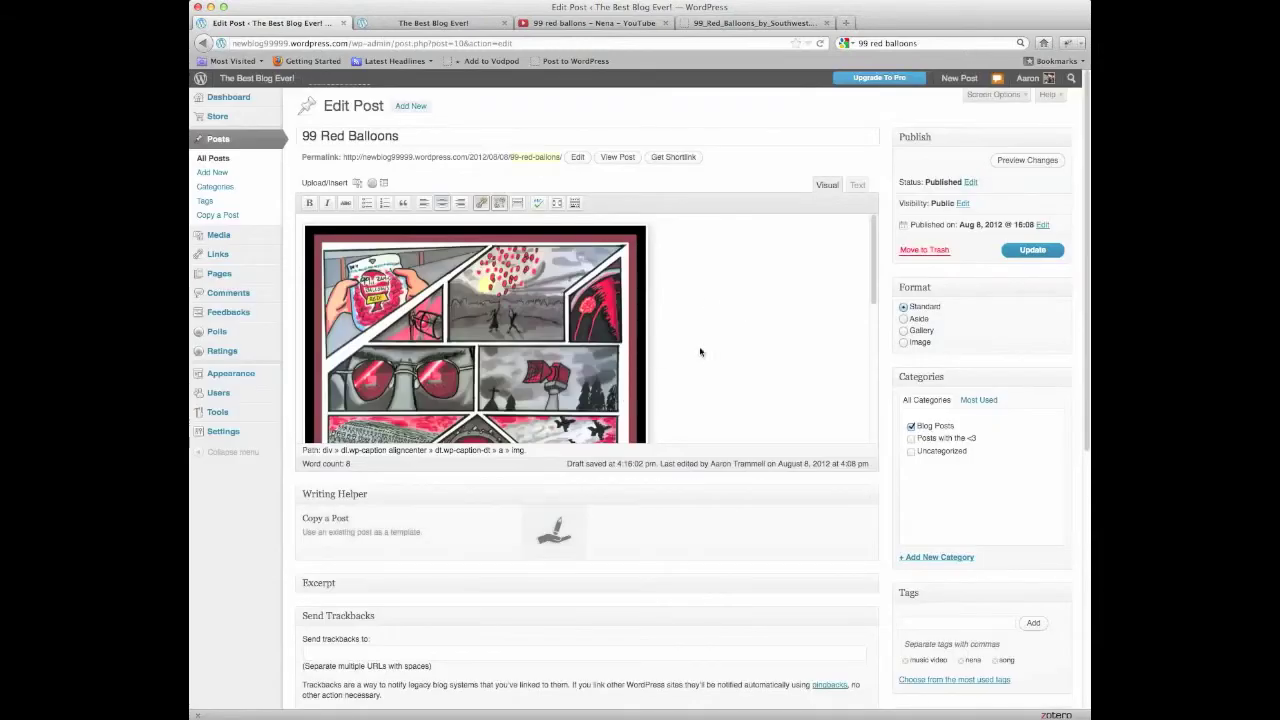
Update the 99 Red Balloons post and reload the public blog page to load the edited version
{"action": "left_click", "coordinate": [1033, 250]}
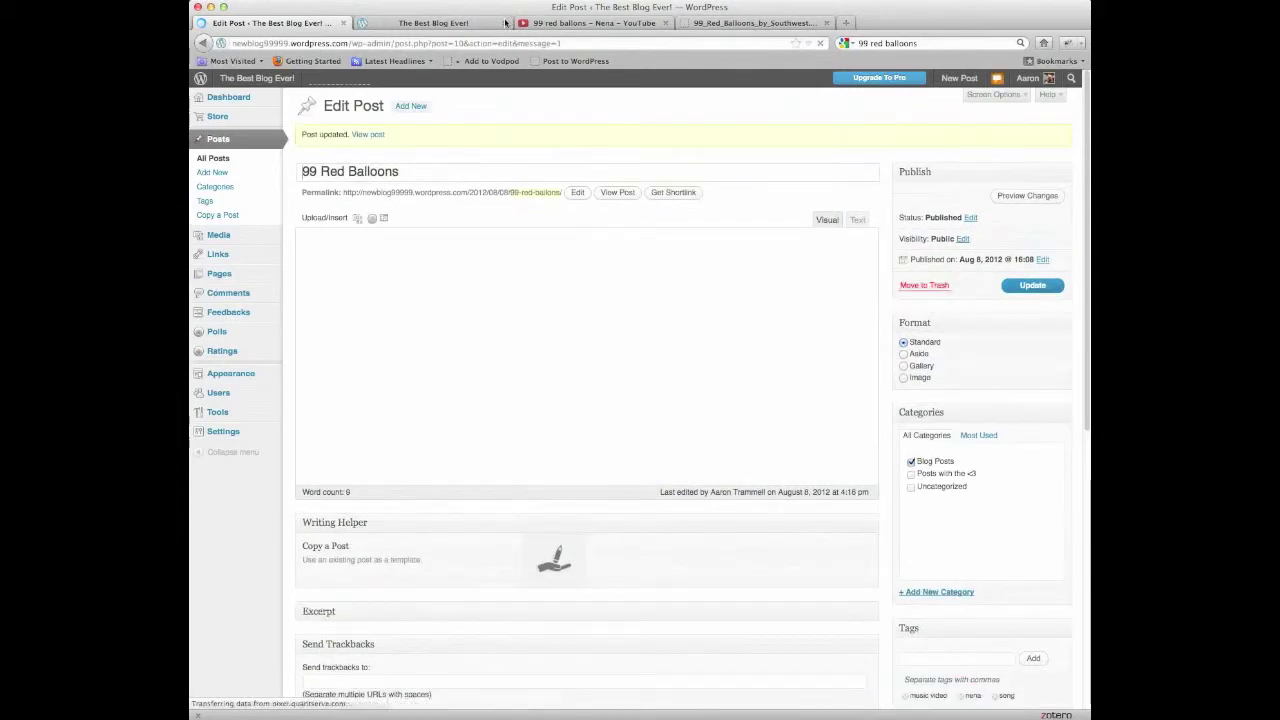
{"action": "left_click", "coordinate": [474, 25]}
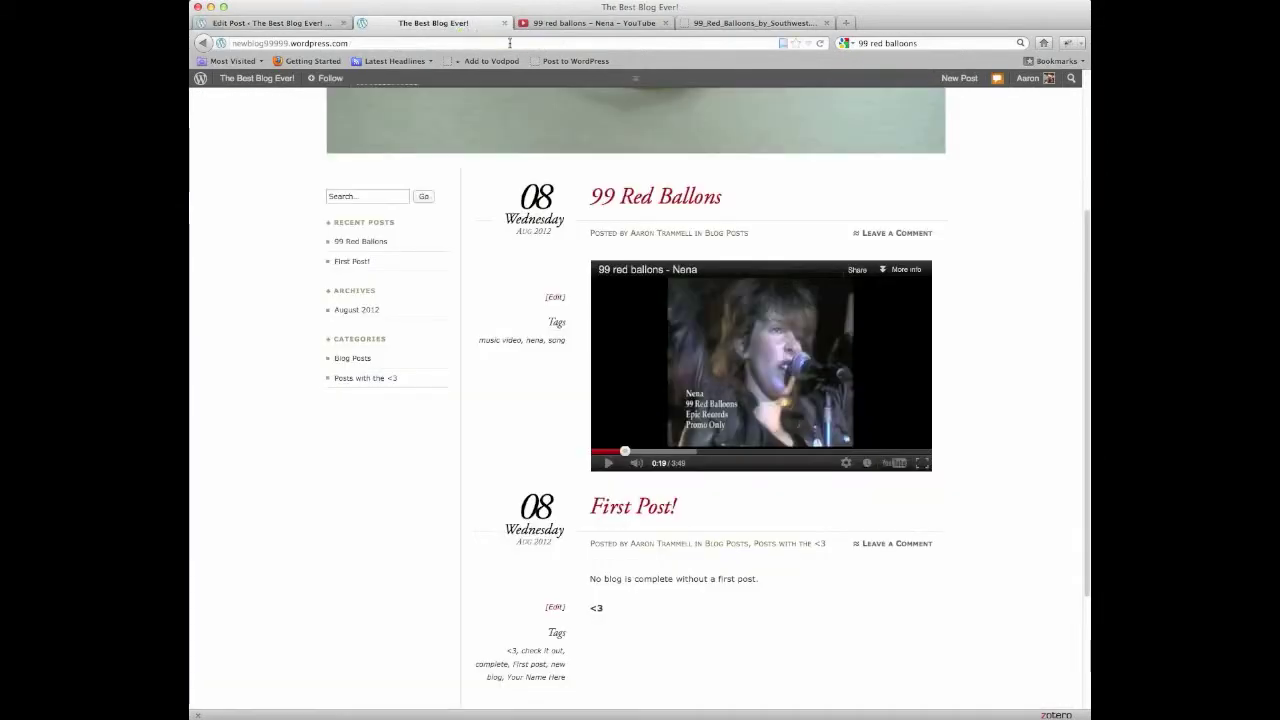
{"action": "left_click", "coordinate": [818, 44]}
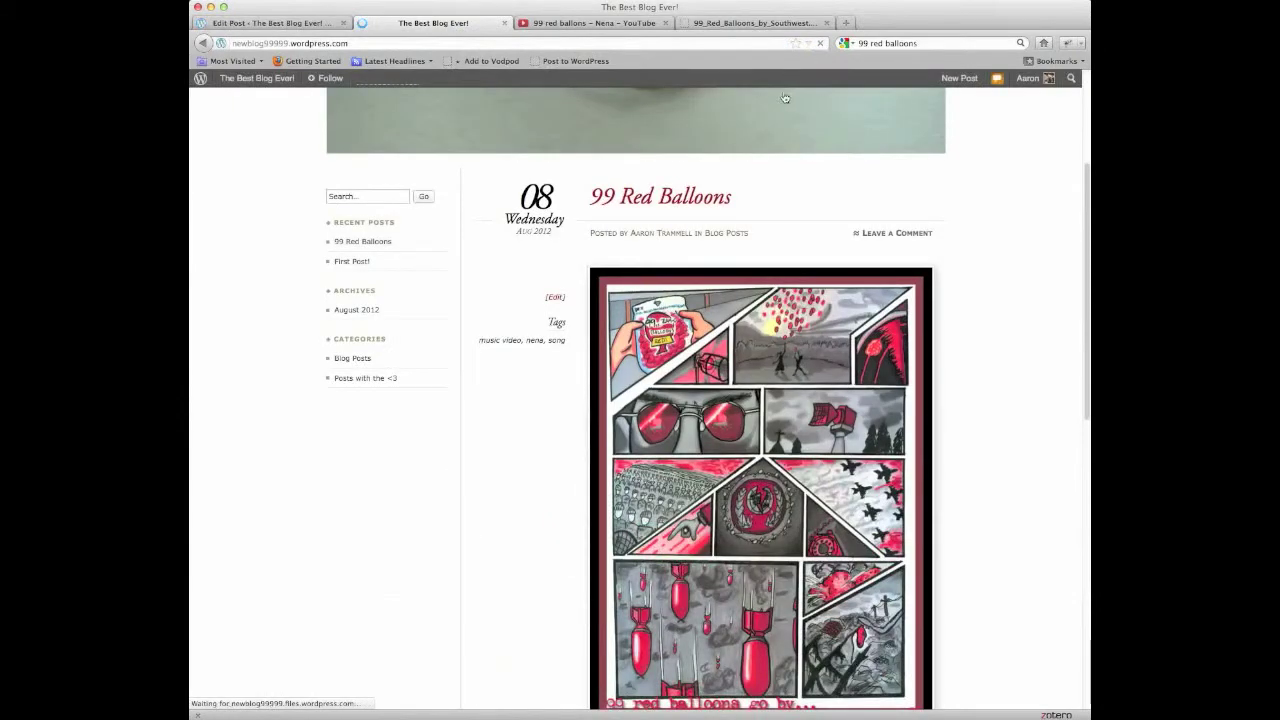
Check the comic image, its caption and the video in the published post, and follow the image's link to its source file
{"action": "scroll", "coordinate": [820, 304], "scroll_direction": "down", "scroll_amount": 1}
{"action": "scroll", "coordinate": [820, 304], "scroll_direction": "down", "scroll_amount": 8}
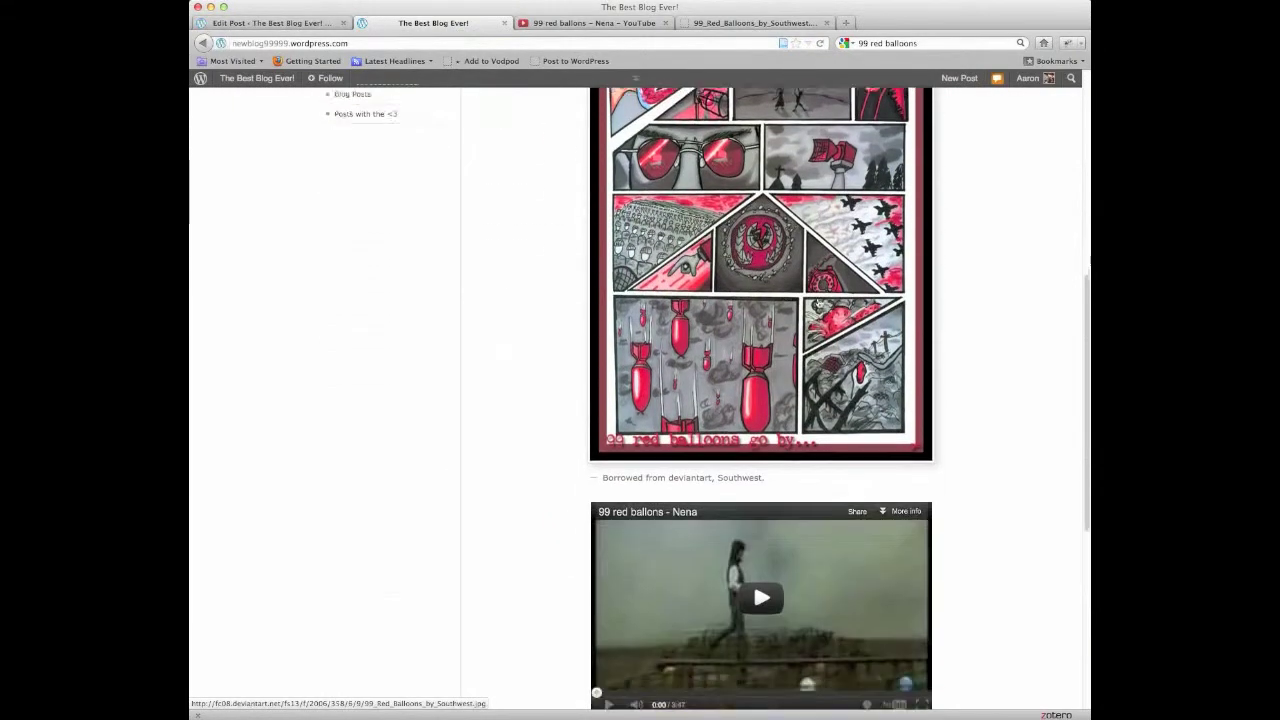
{"action": "scroll", "coordinate": [780, 358], "scroll_direction": "up", "scroll_amount": 6}
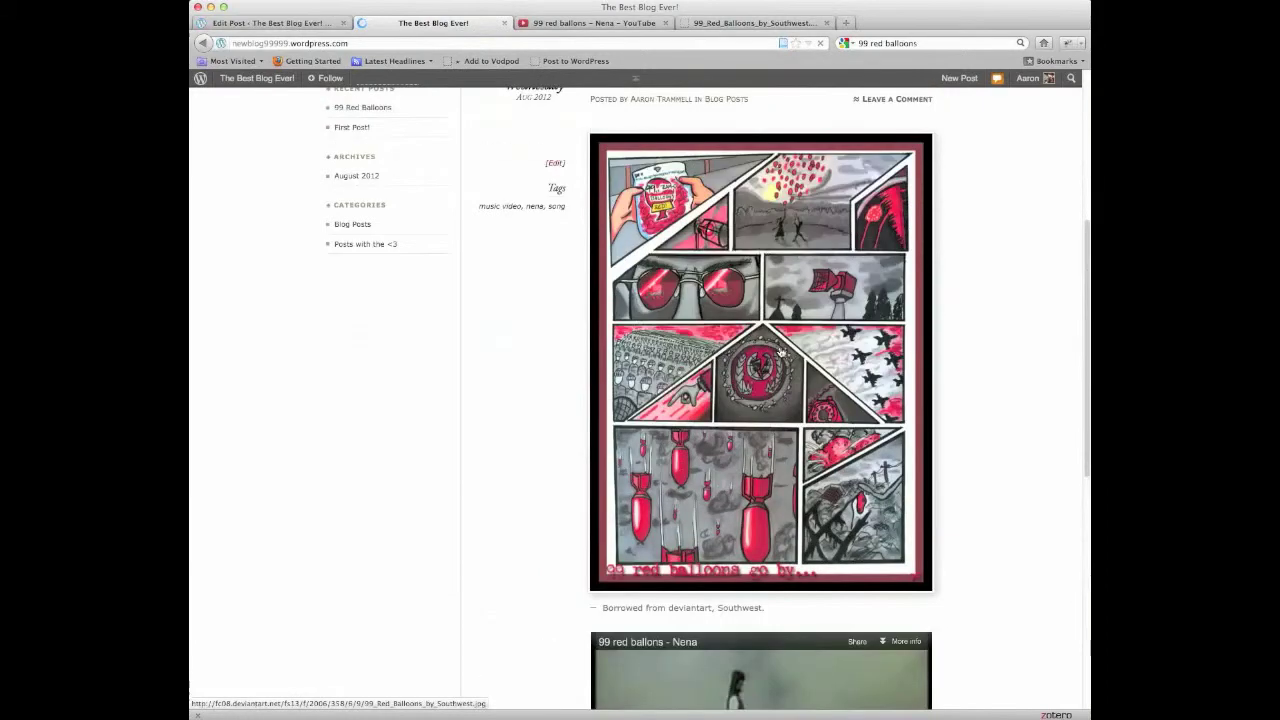
{"action": "left_click", "coordinate": [766, 360]}
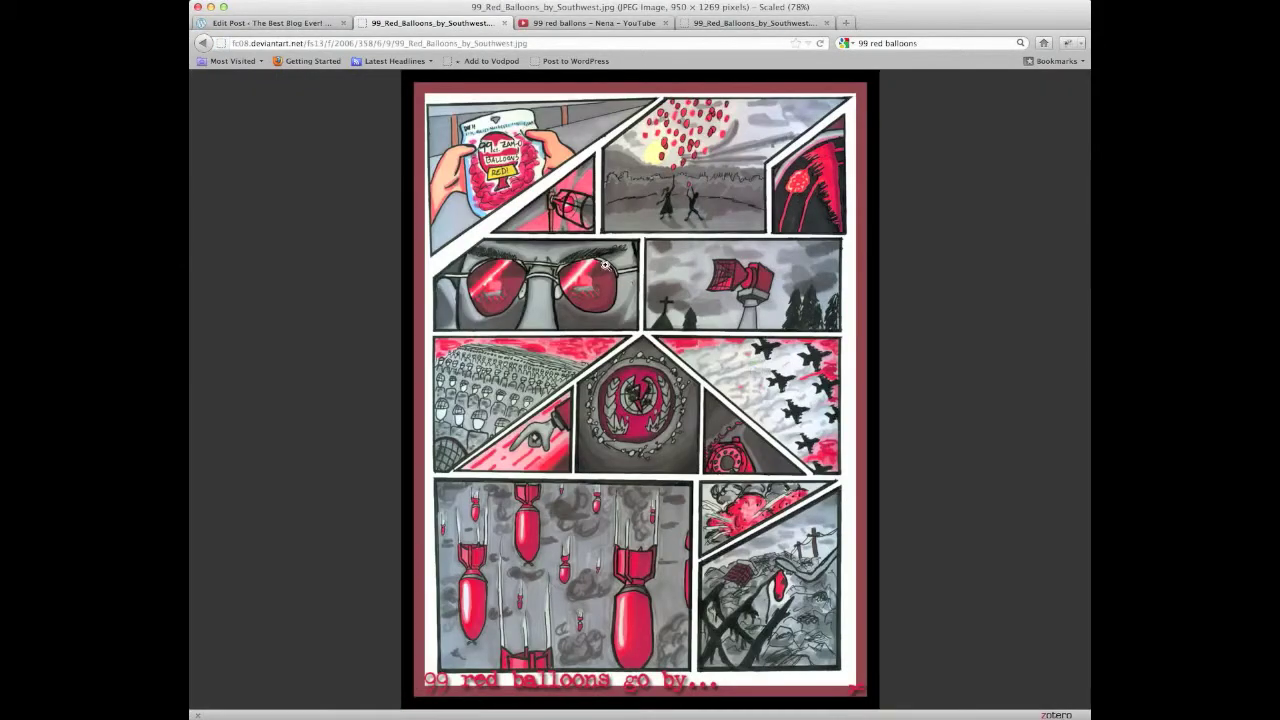